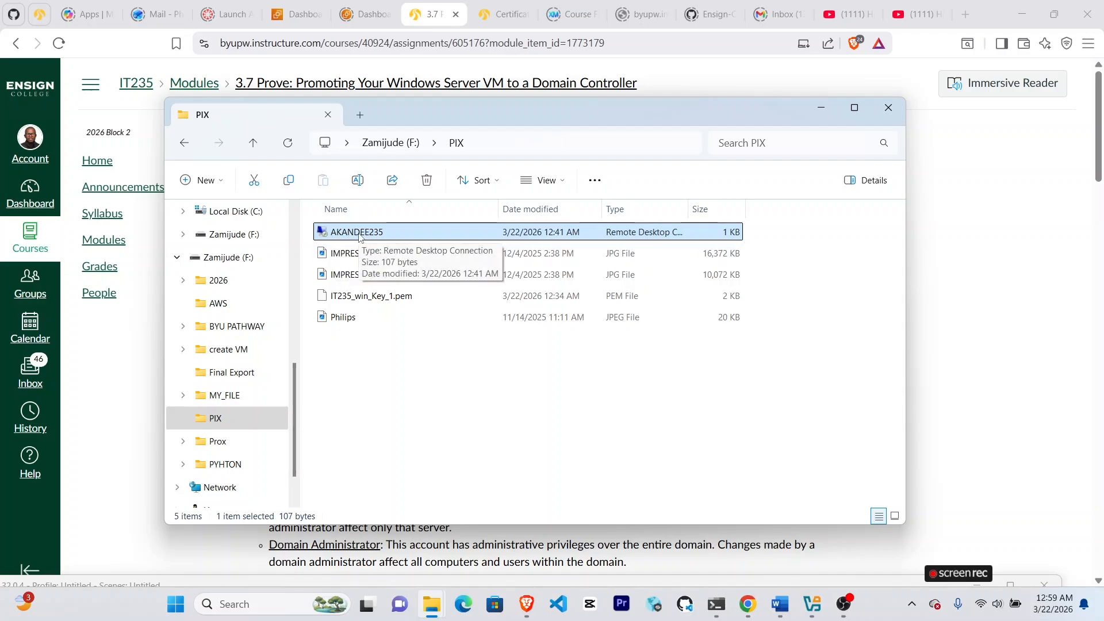
Connect to the EC2 server with the Remote Desktop file in the PIX folder, entering the administrator password copied from the WhatsApp chat.
double_click(360, 233)
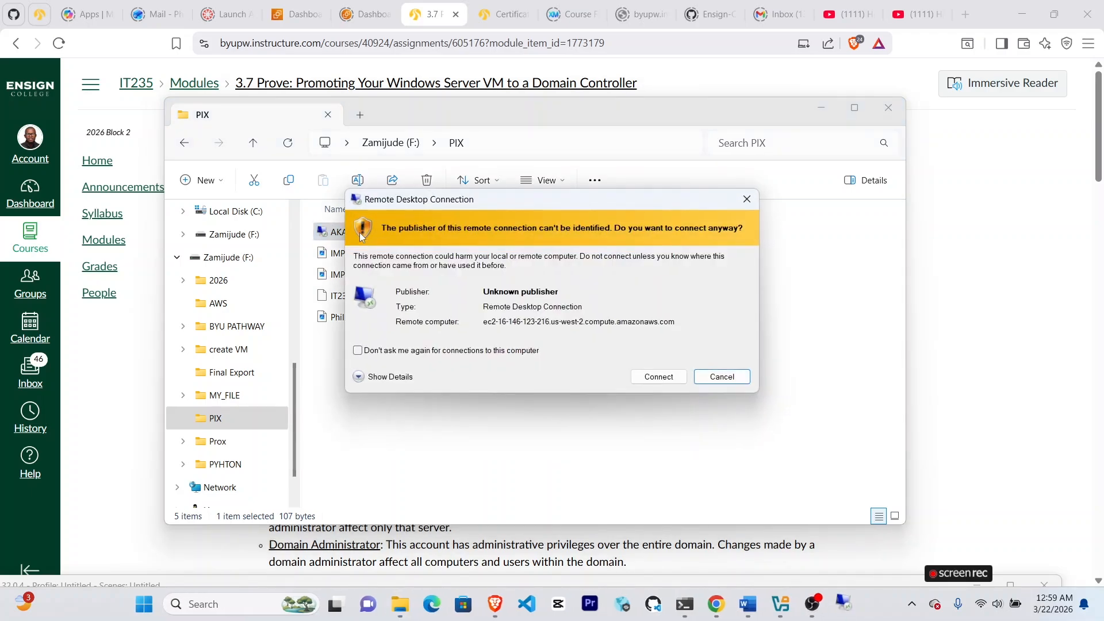
left_click(659, 375)
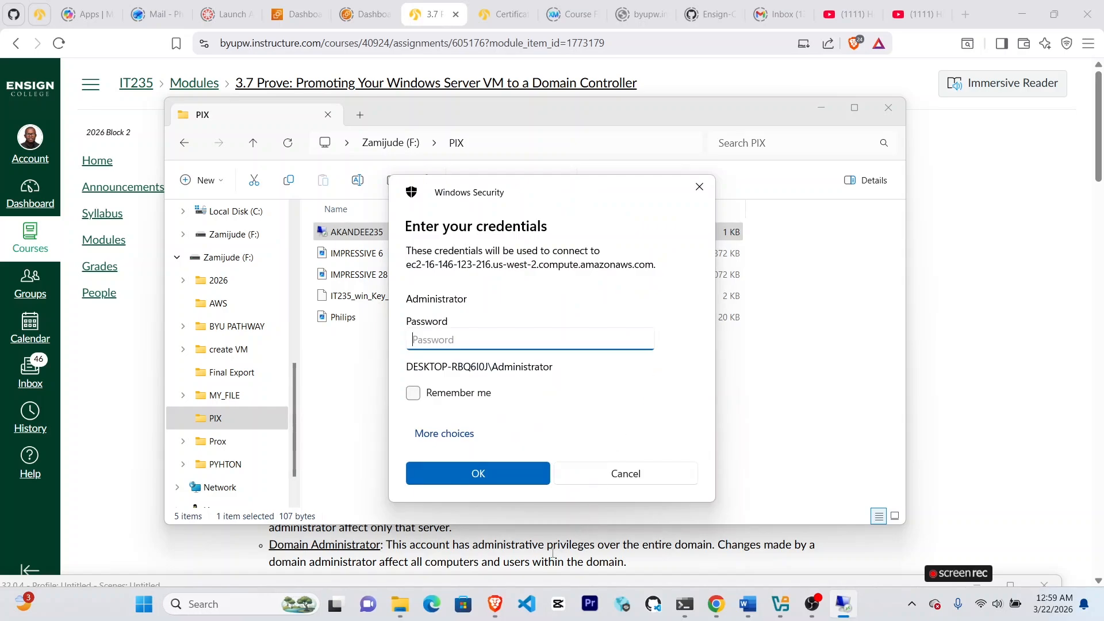
left_click(716, 604)
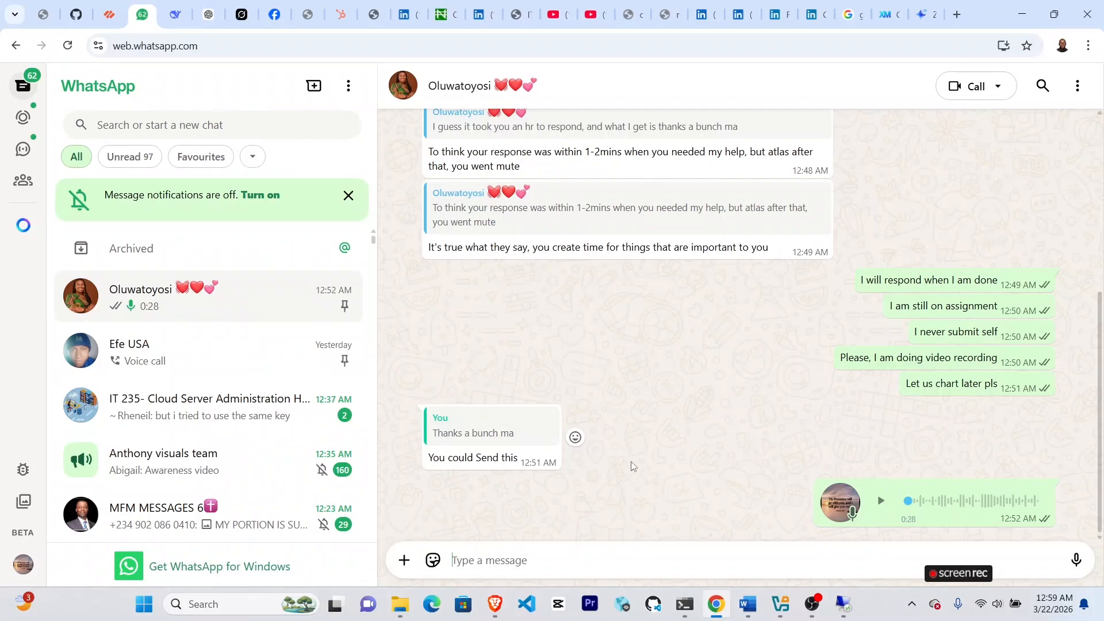
scroll(632, 465, "up", 5)
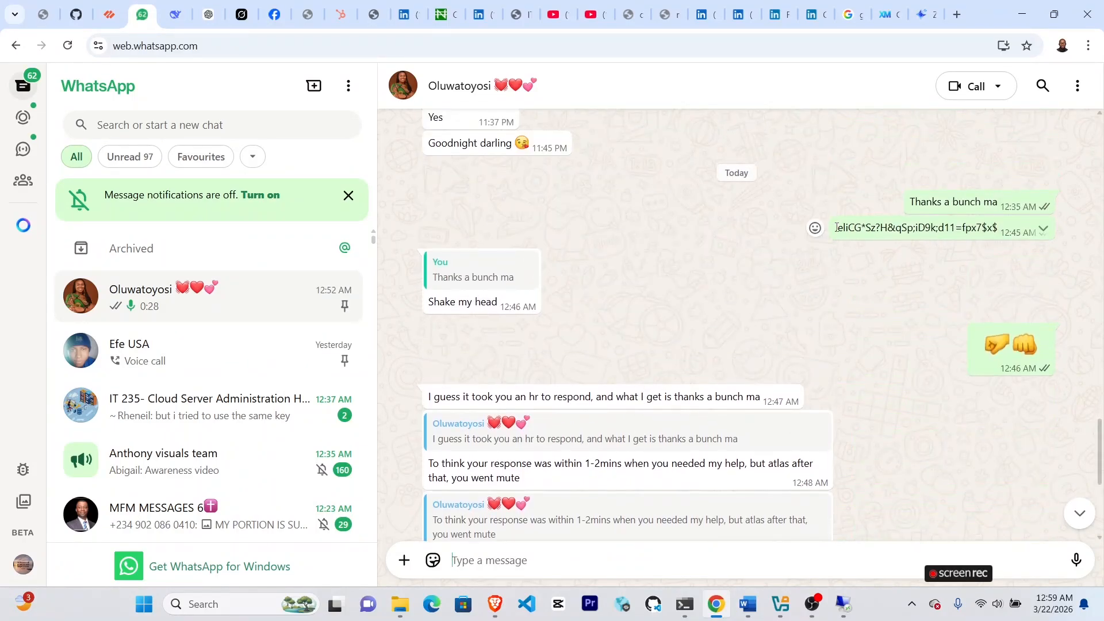
left_click_drag(836, 228, 1004, 232)
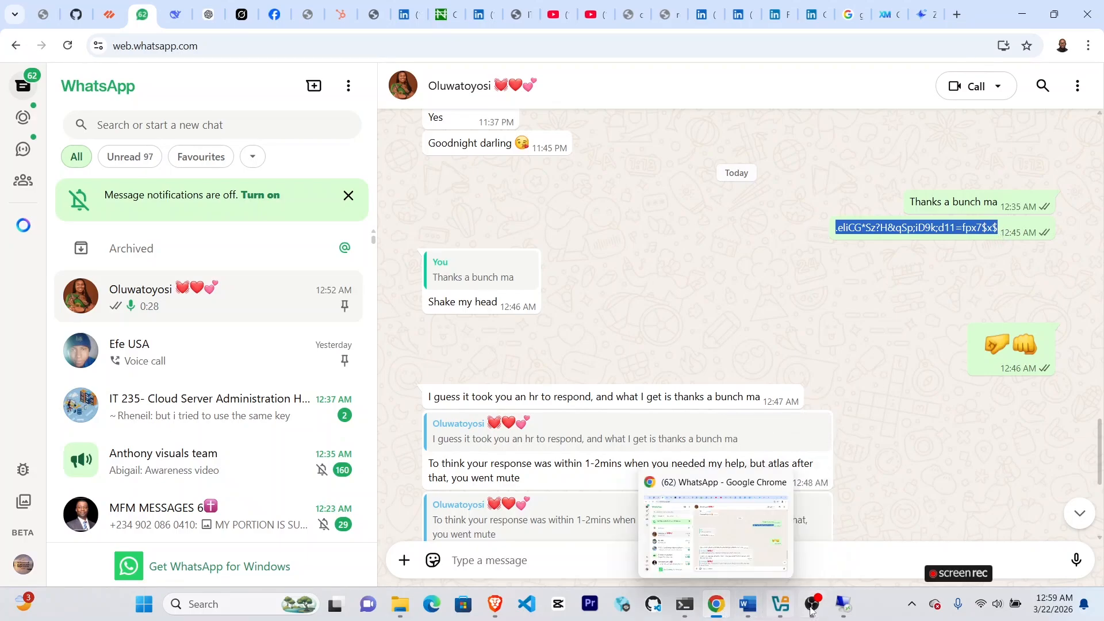
left_click(843, 604)
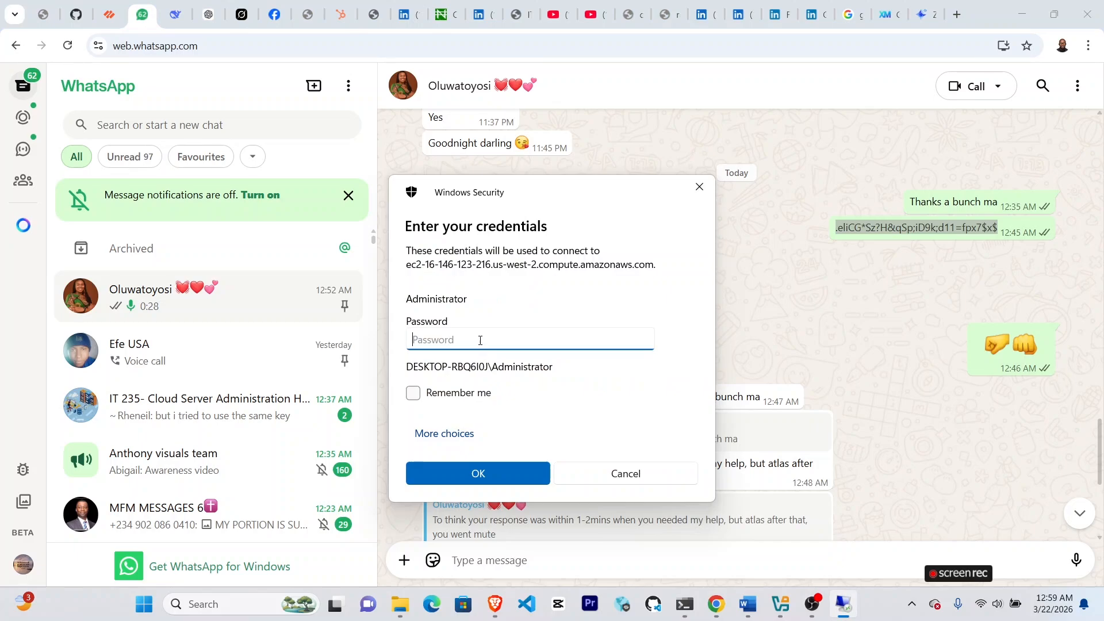
key("ctrl+v")
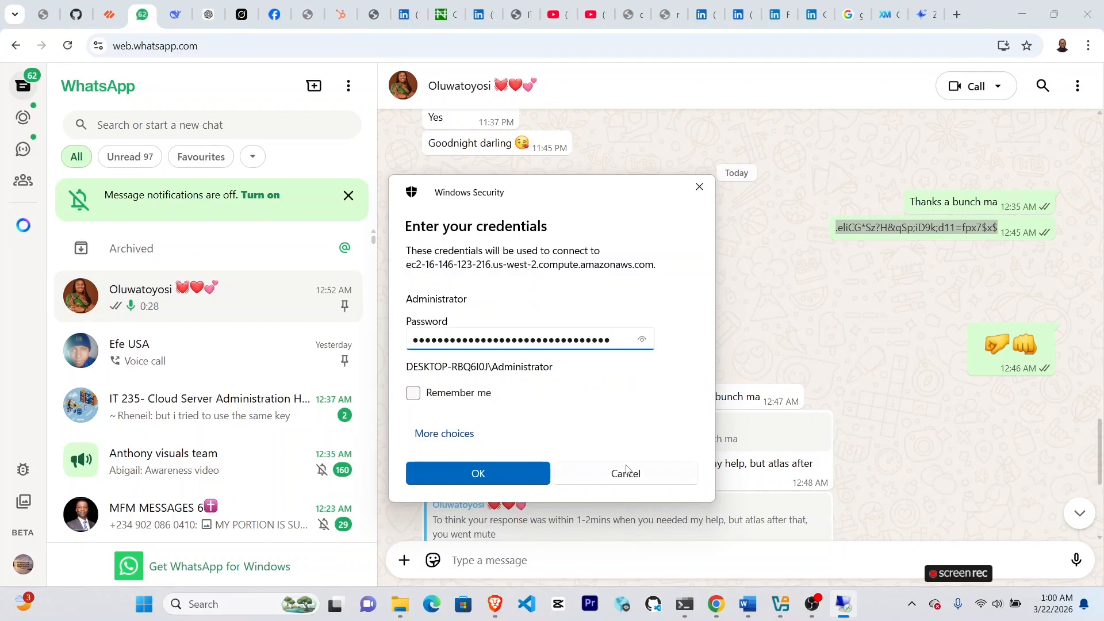
left_click(528, 472)
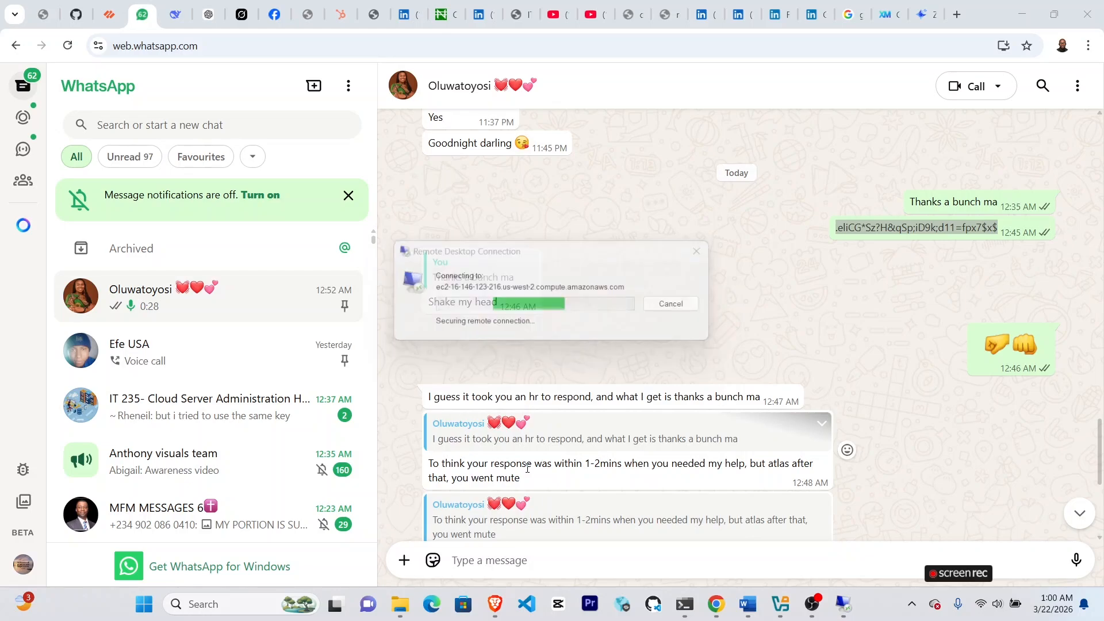
left_click(605, 419)
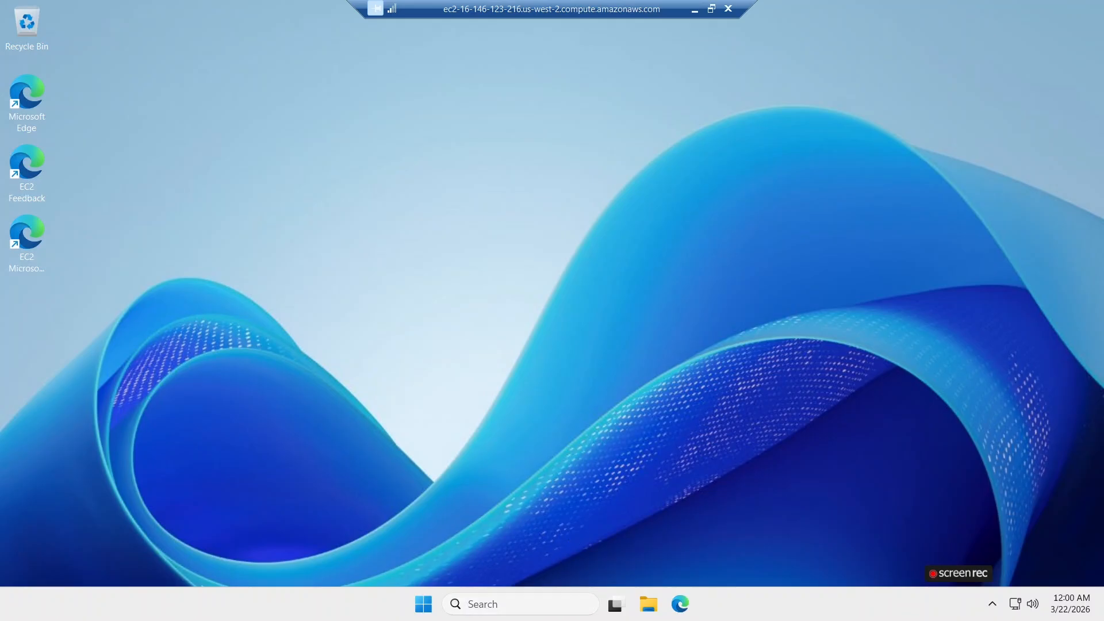
Search for Server Manager on the remote server and open it.
left_click(506, 604)
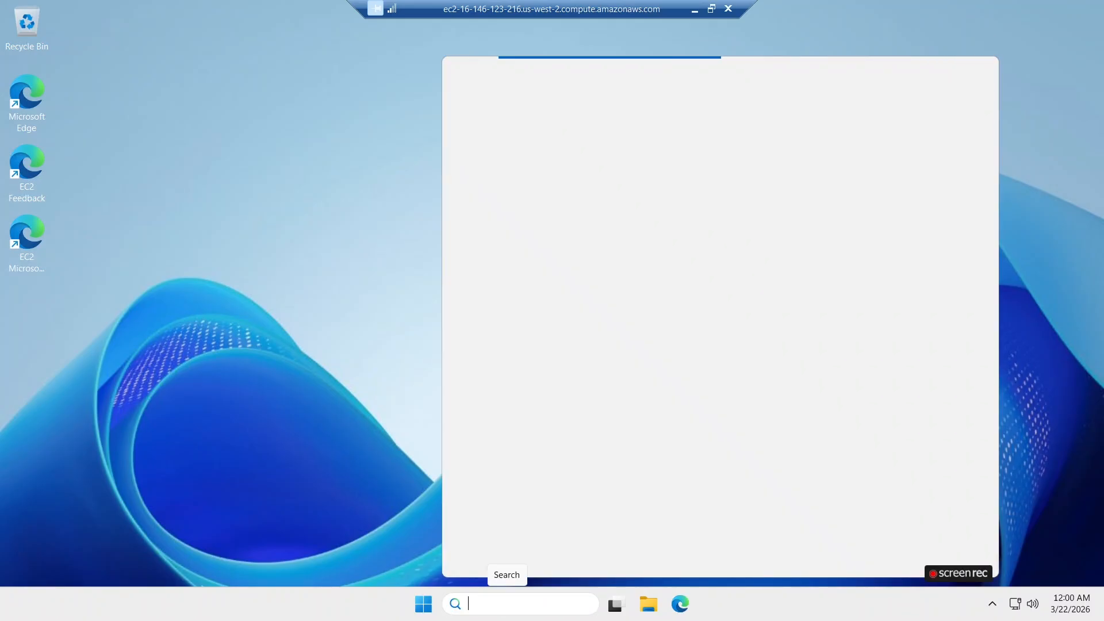
type("ser")
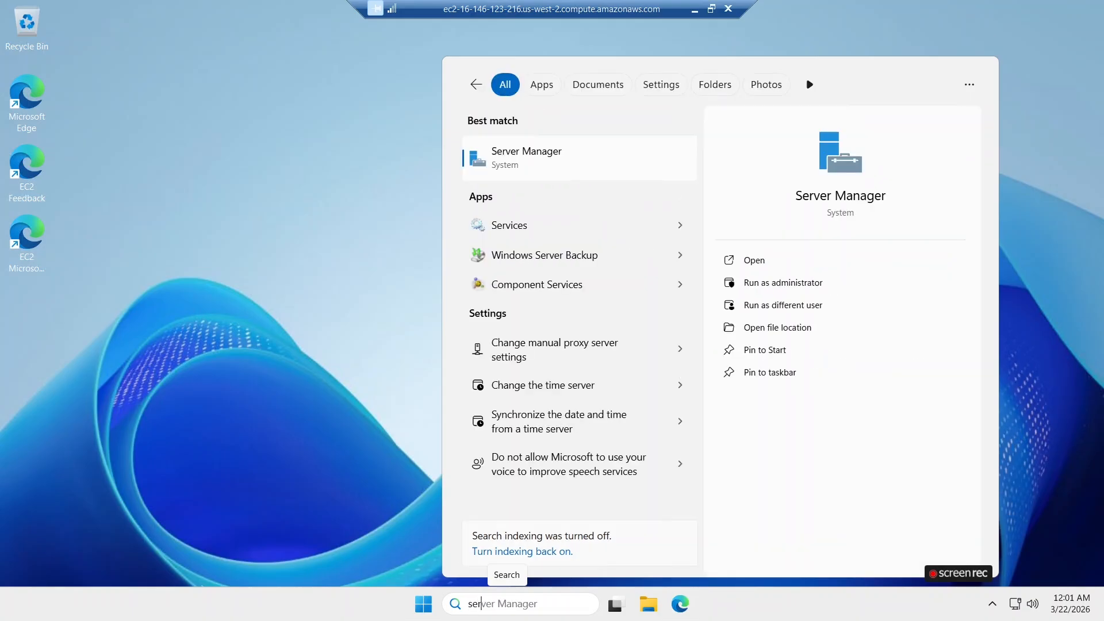
left_click(516, 154)
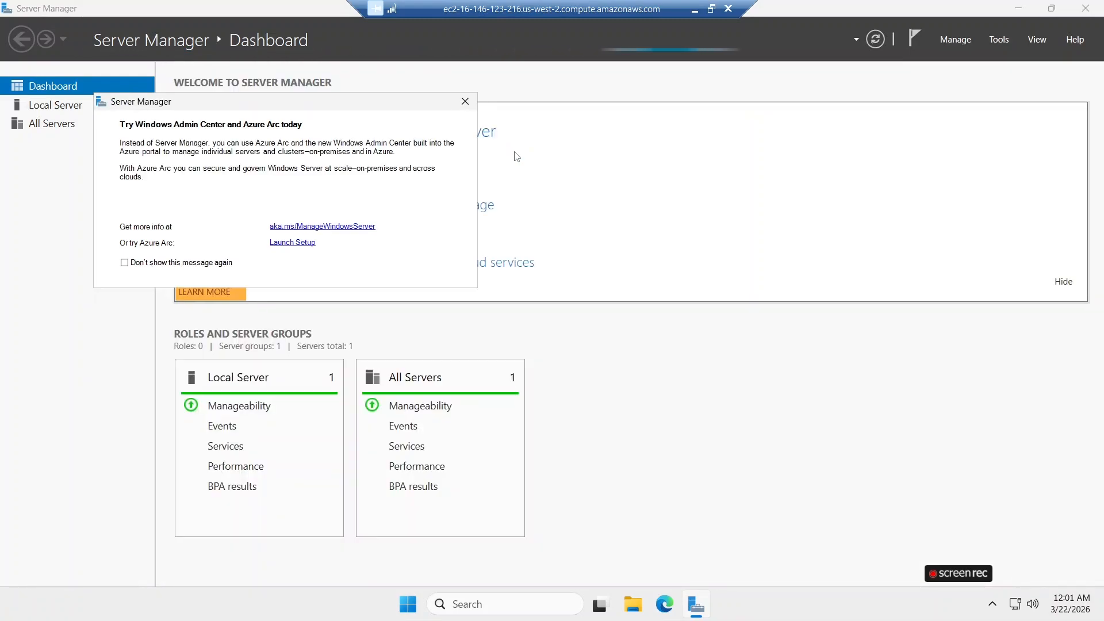
Dismiss the message promoting Windows Admin Center and Azure Arc.
left_click_drag(428, 105, 471, 138)
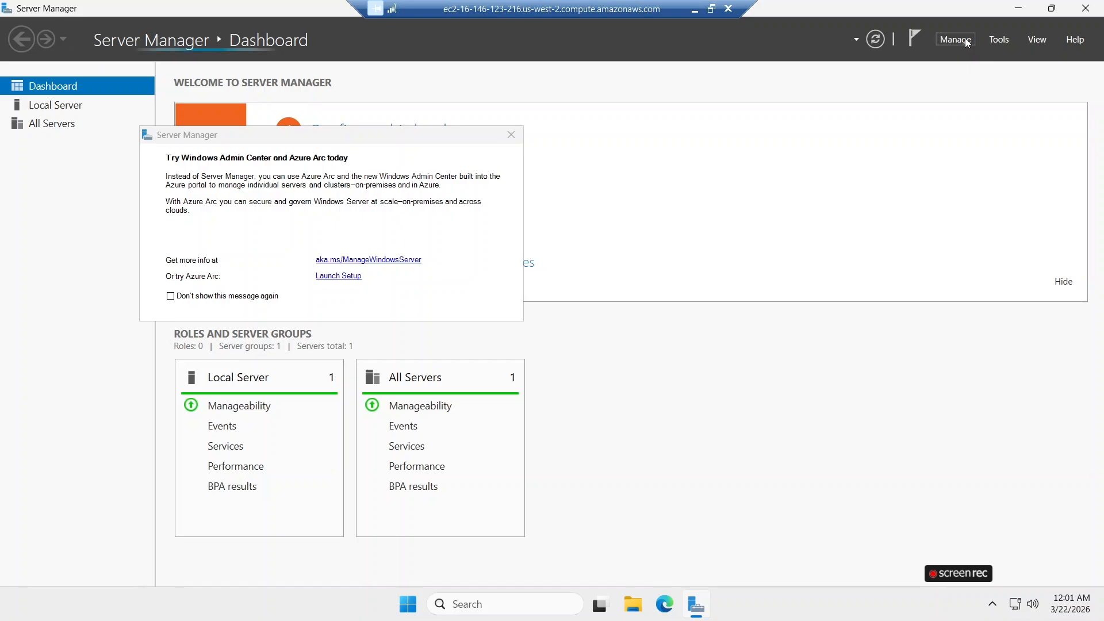
left_click(956, 39)
left_click(999, 40)
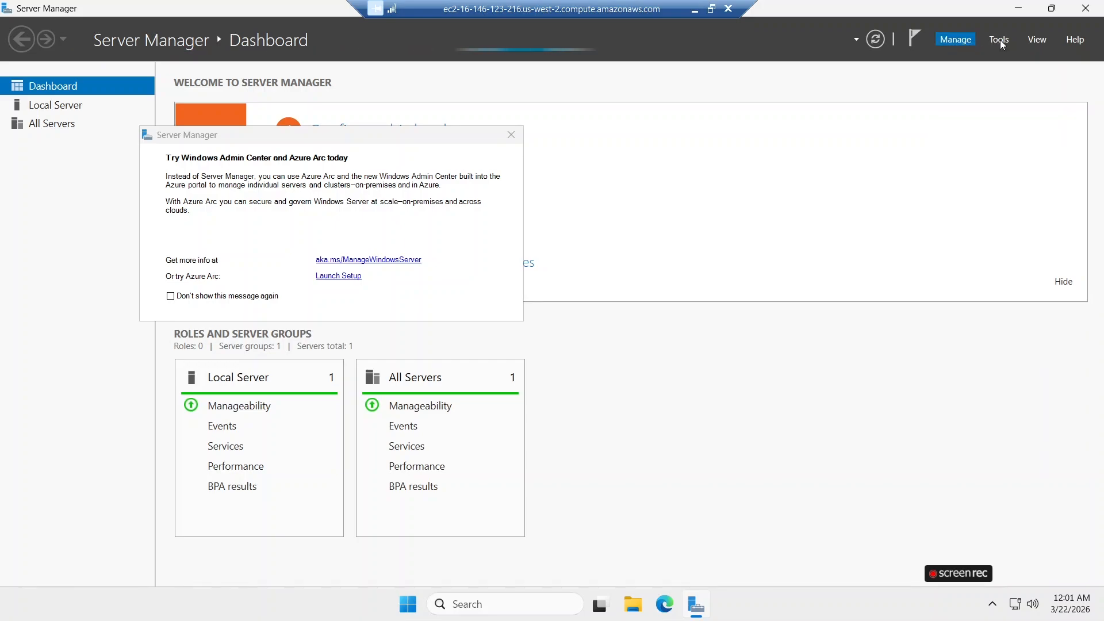
left_click(1001, 41)
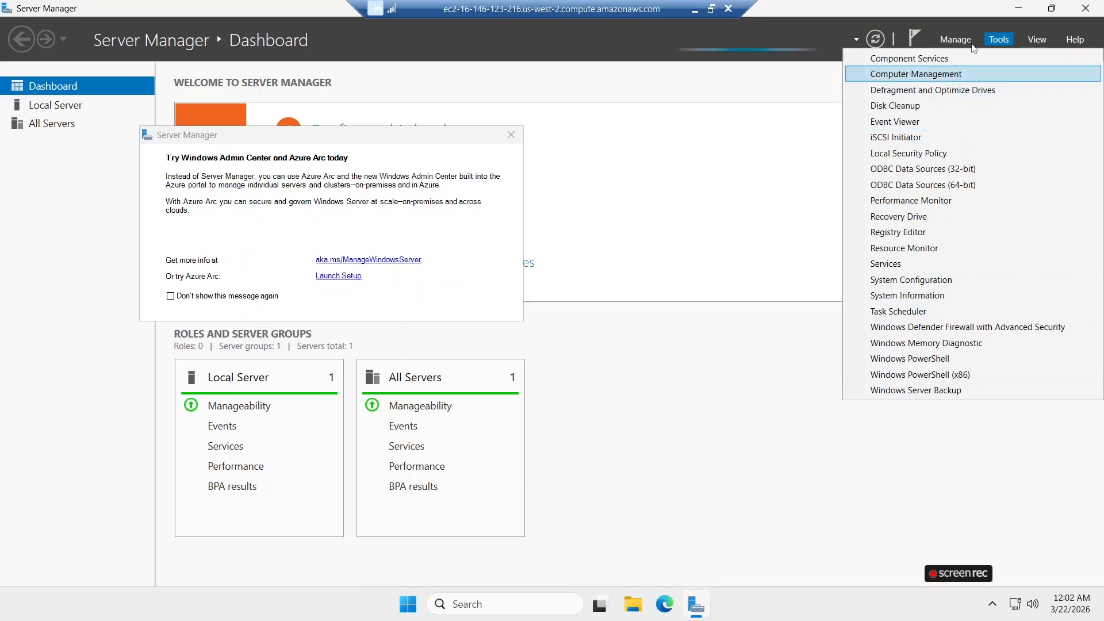
left_click(956, 40)
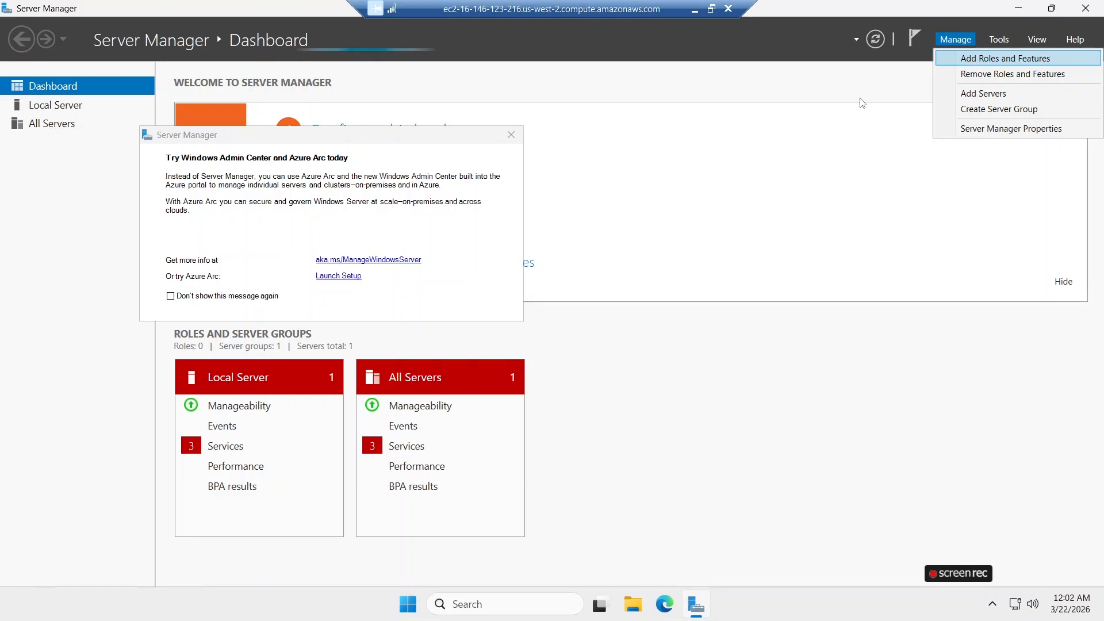
left_click(514, 140)
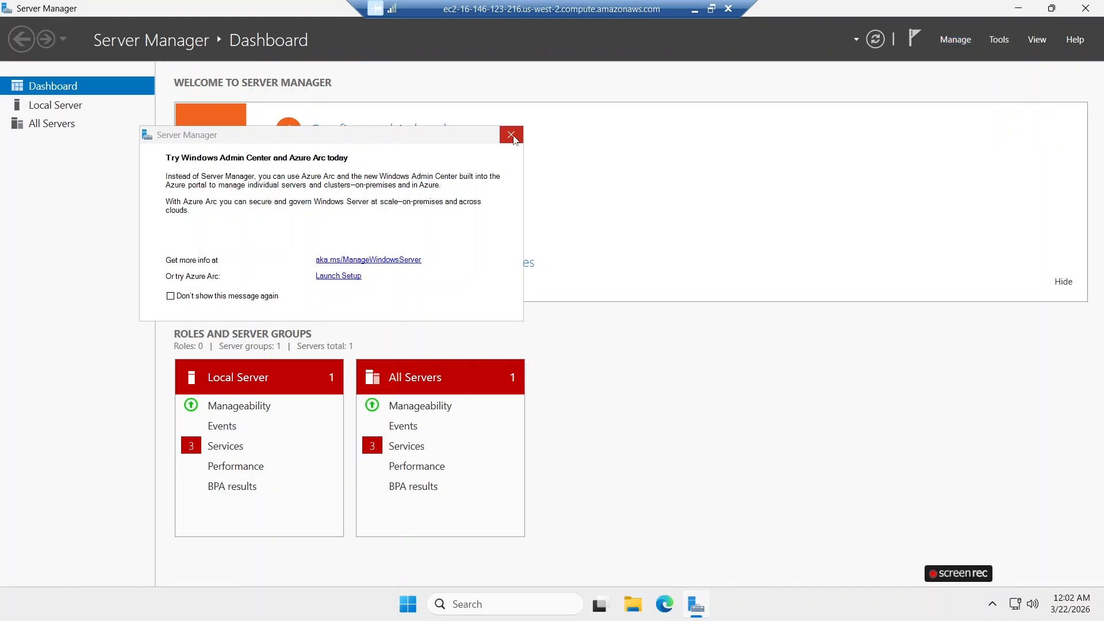
left_click(512, 138)
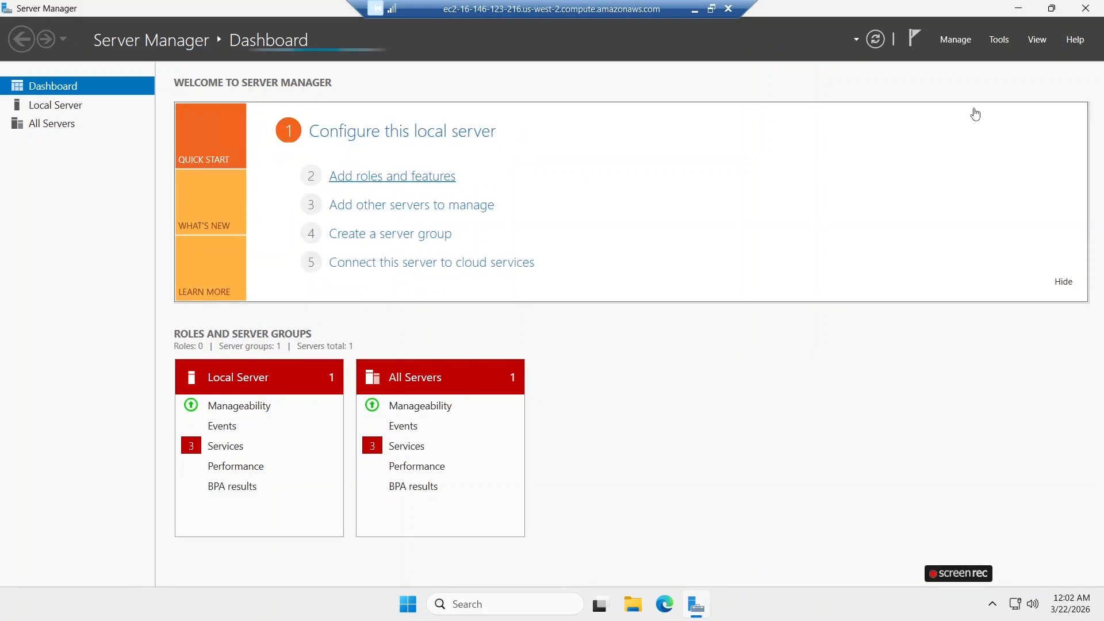
Start adding roles and features with a role-based or feature-based installation on server EC2AMAZ-9QD3GO1 from the server pool.
left_click(956, 39)
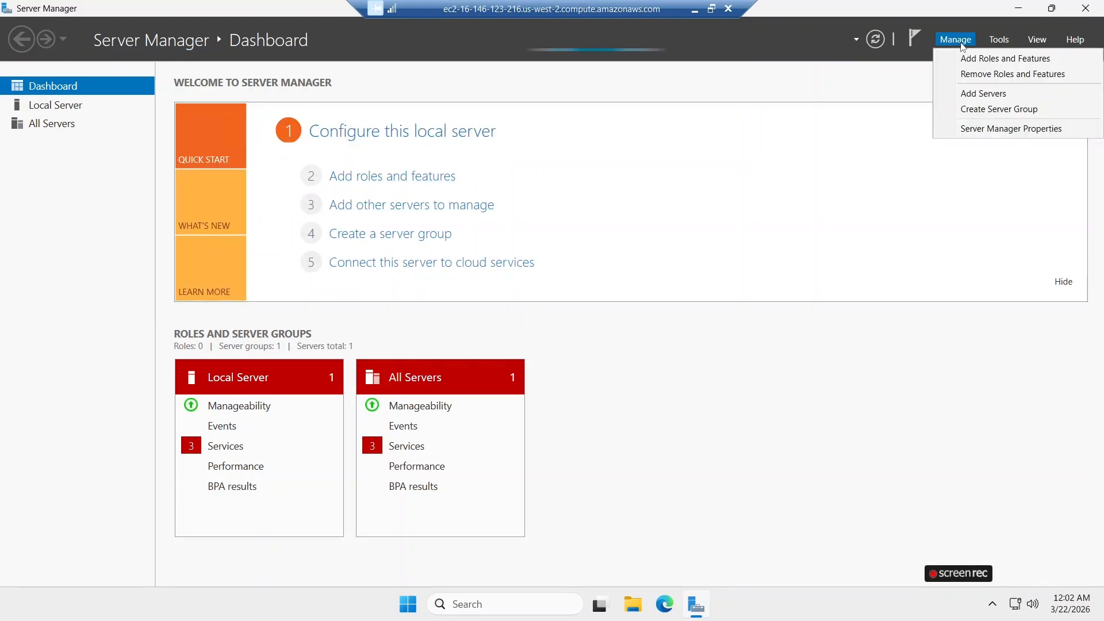
left_click(413, 183)
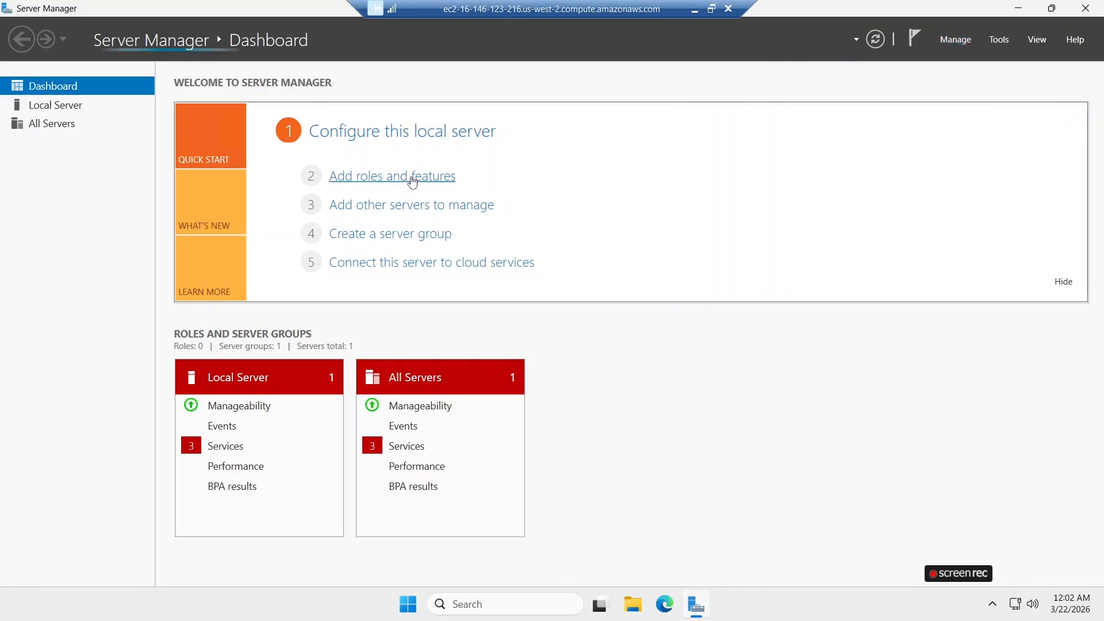
left_click(413, 182)
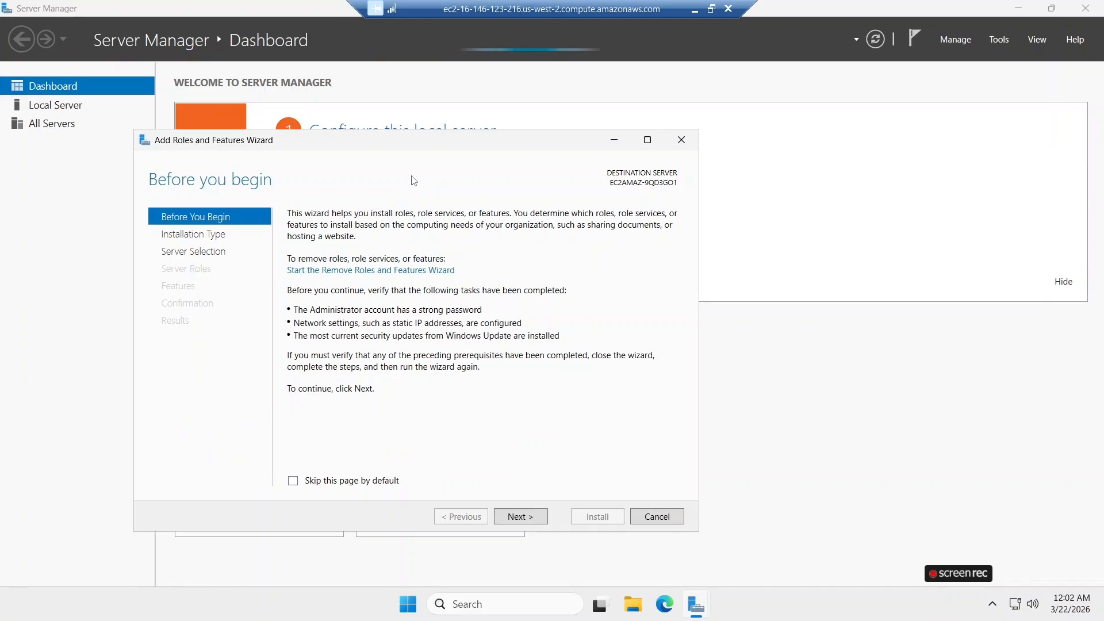
left_click(533, 523)
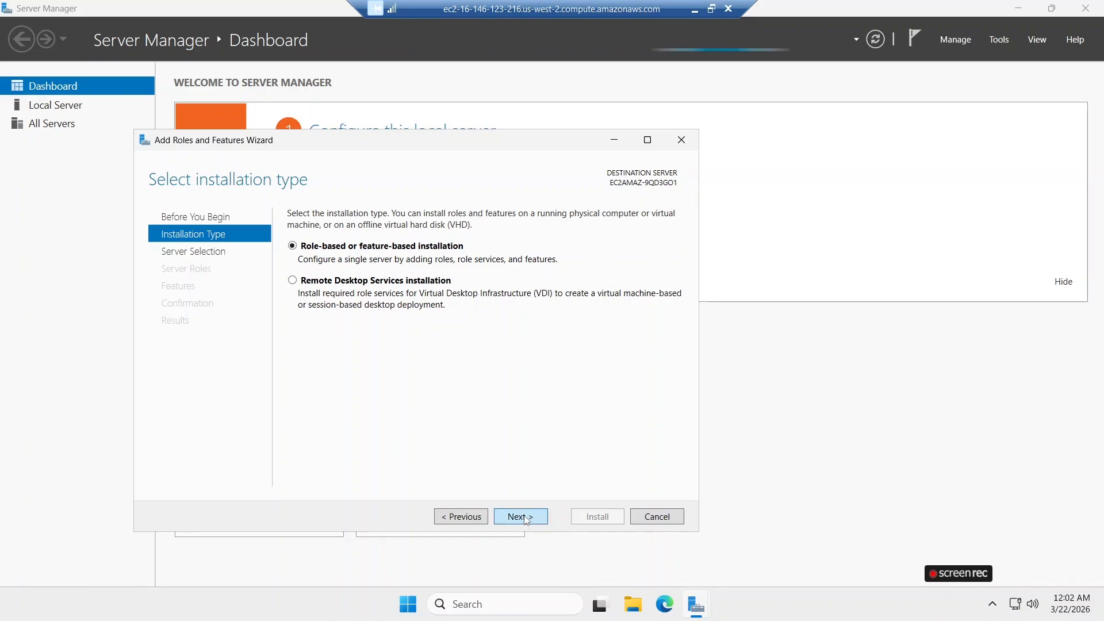
left_click(521, 516)
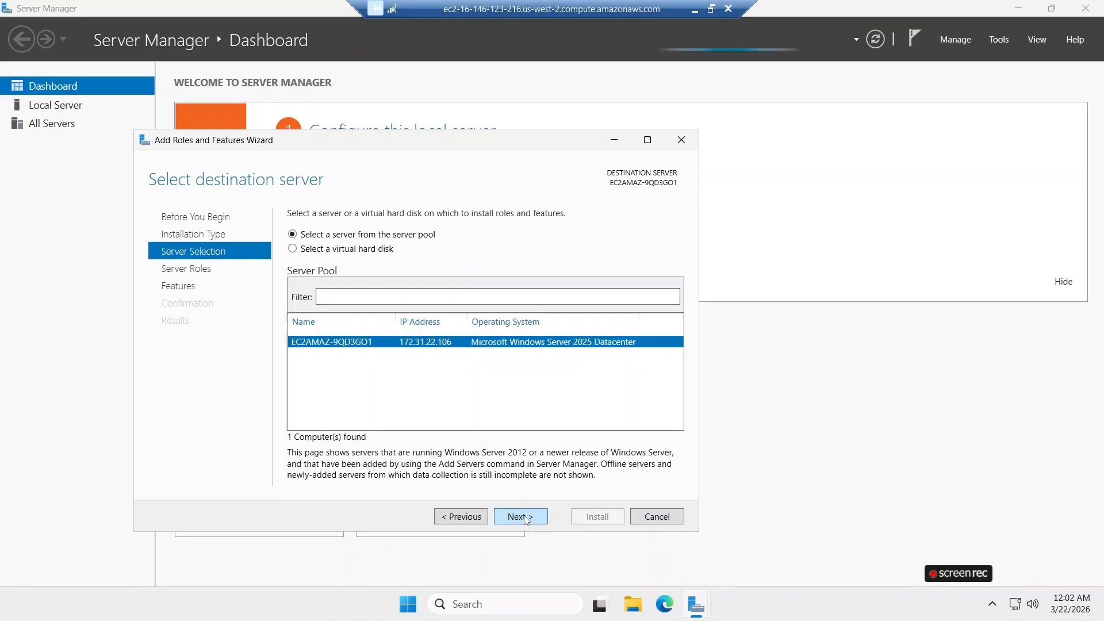
left_click(478, 517)
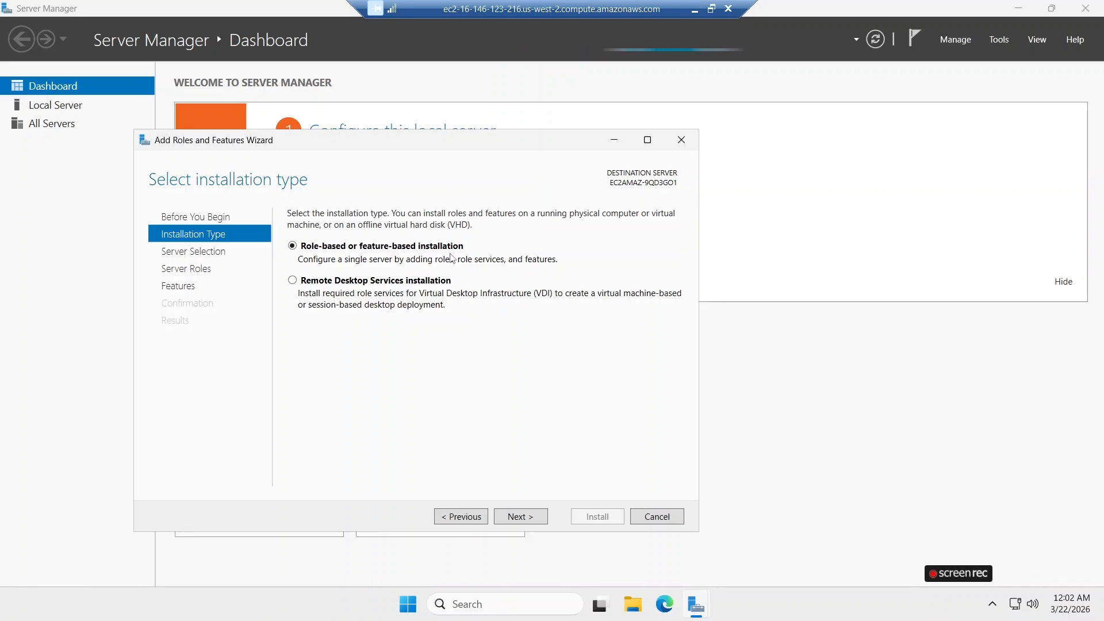
left_click(531, 517)
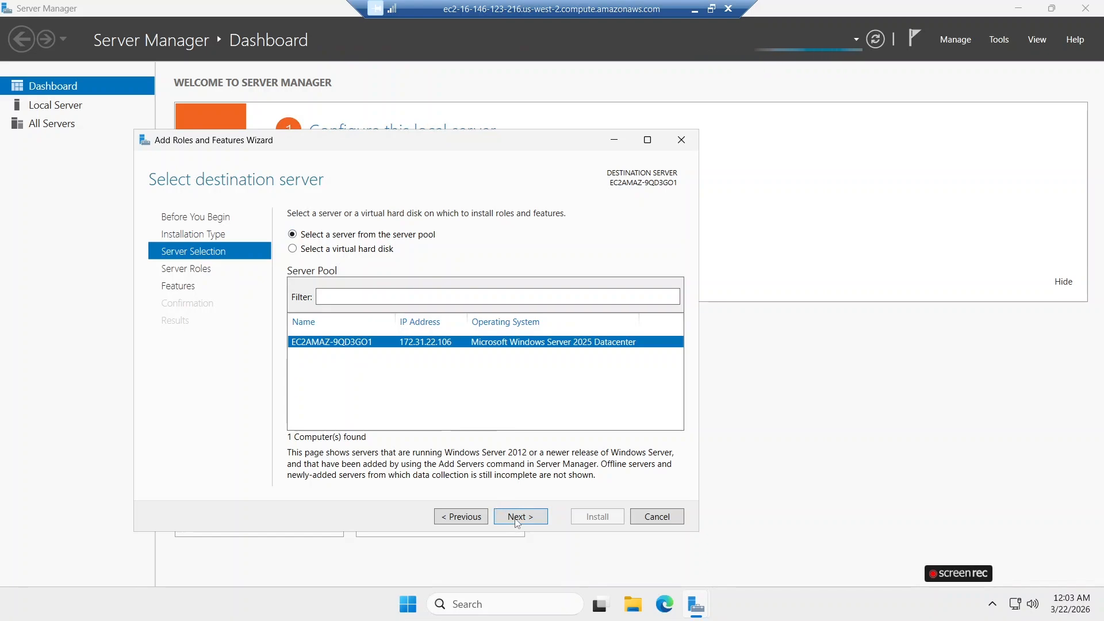
left_click(517, 519)
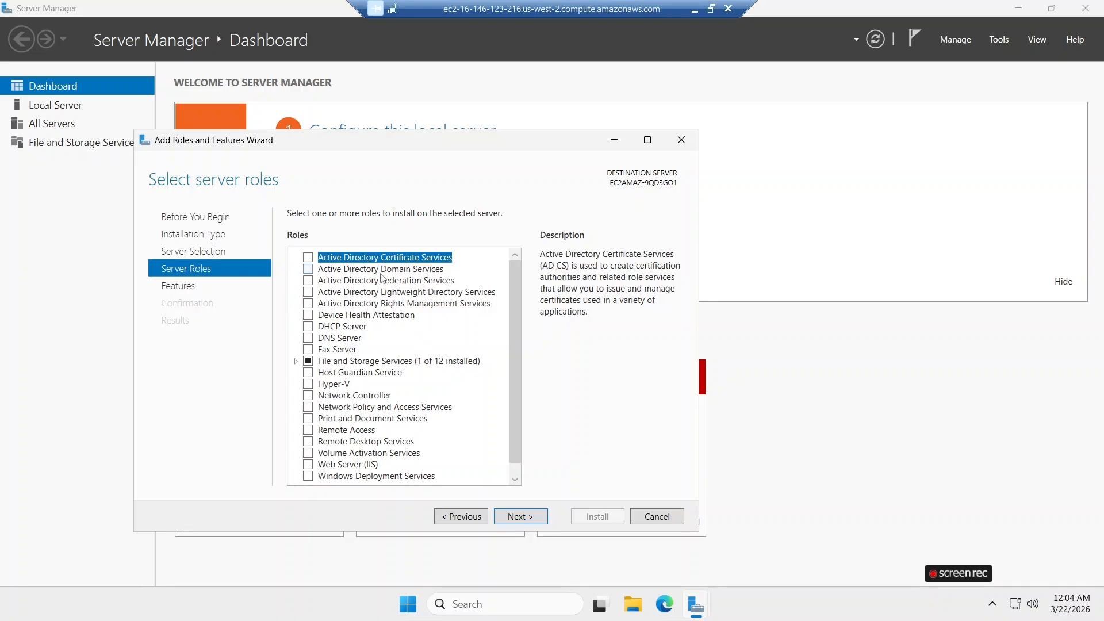
Select the Active Directory Domain Services role with its required features and management tools, keep the default features, and install it.
left_click(309, 269)
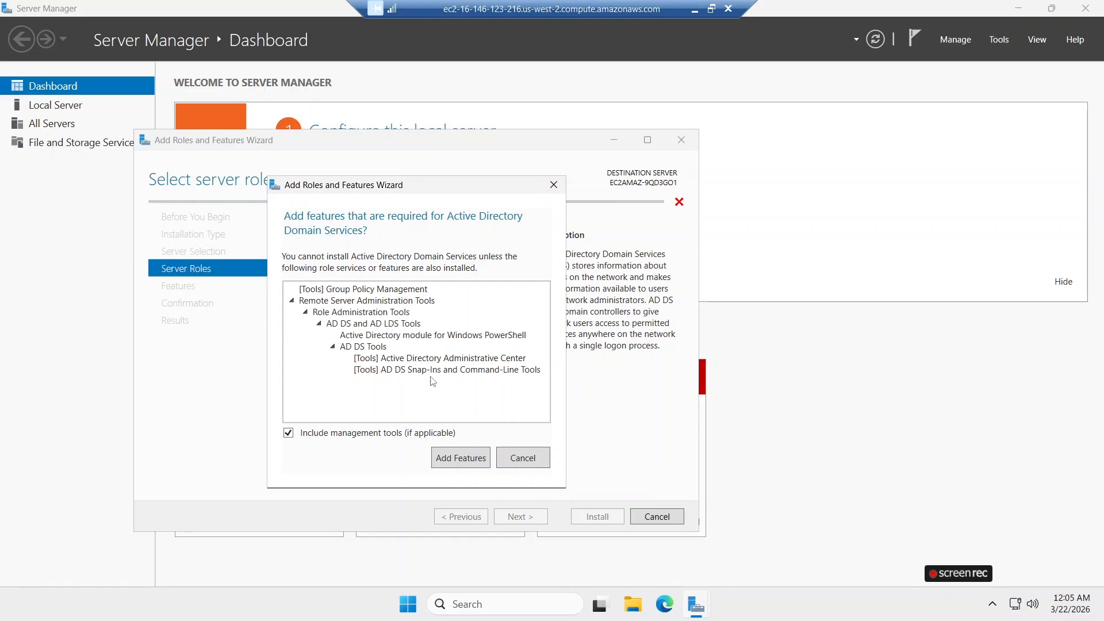
left_click(460, 458)
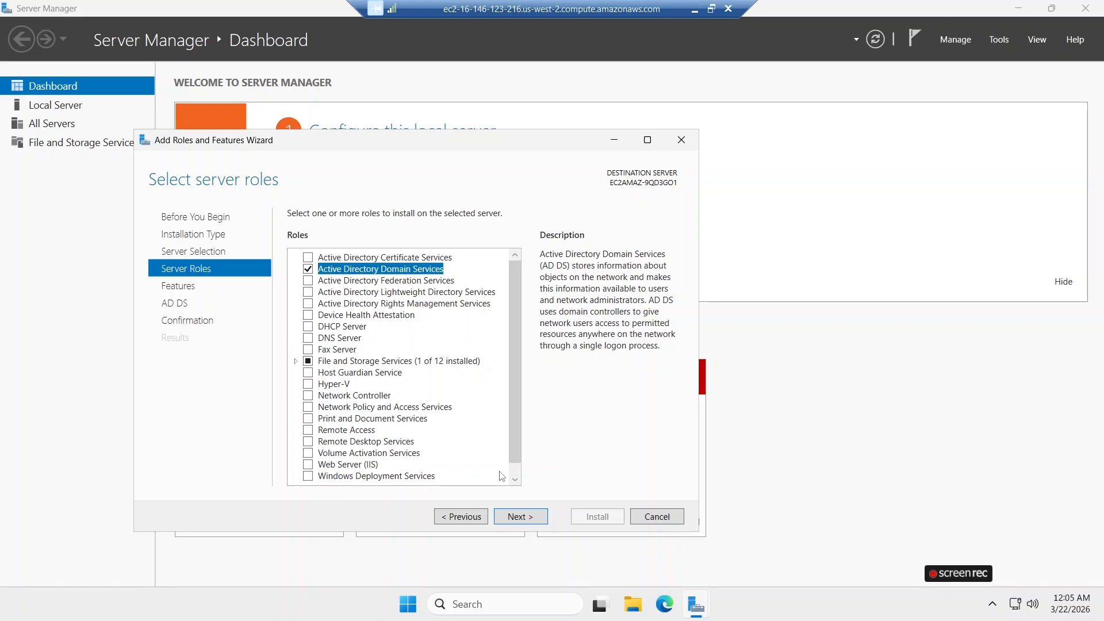
left_click(519, 518)
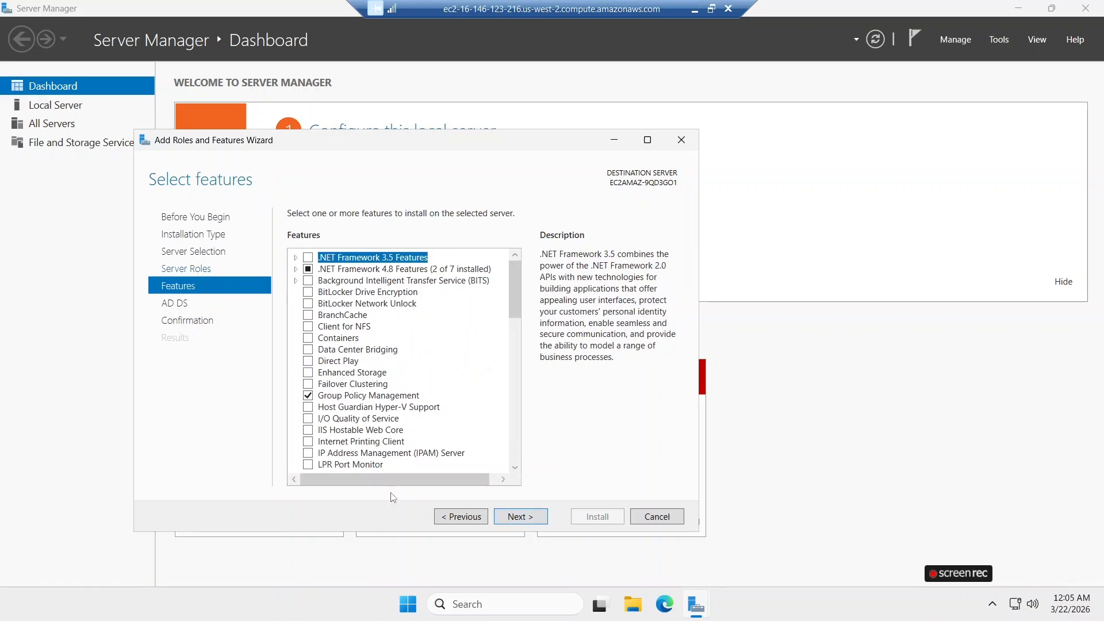
left_click(515, 519)
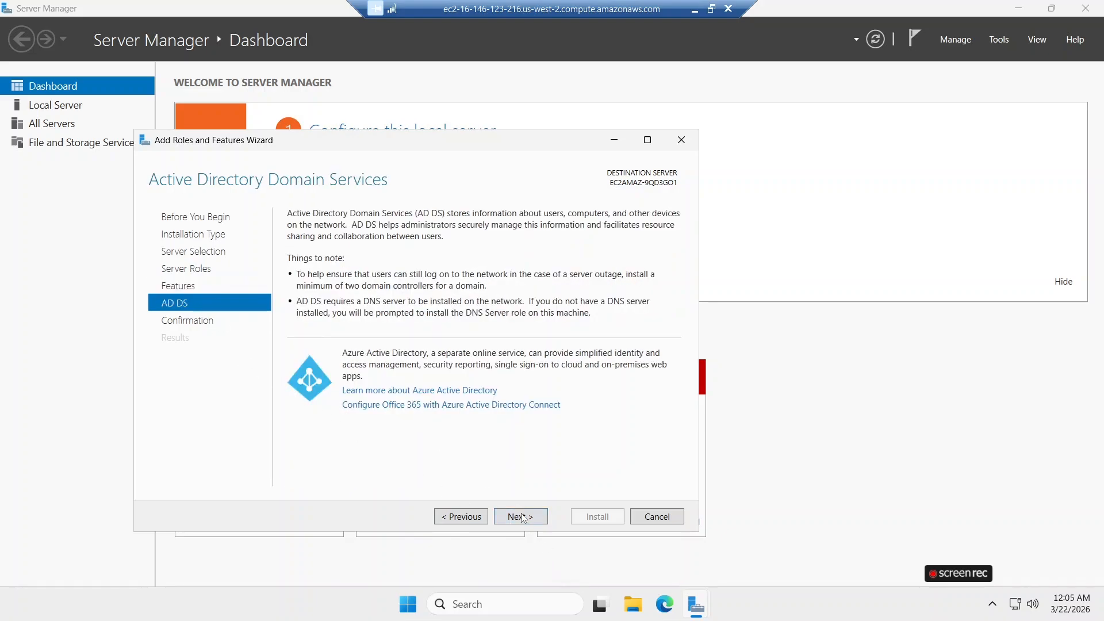
left_click(529, 530)
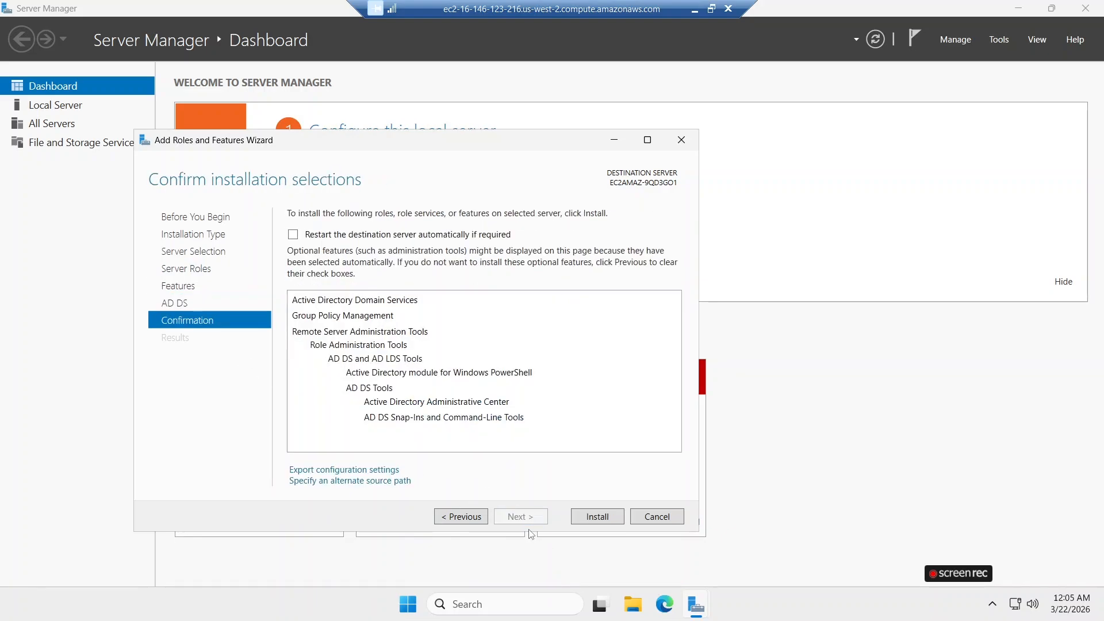
left_click(597, 517)
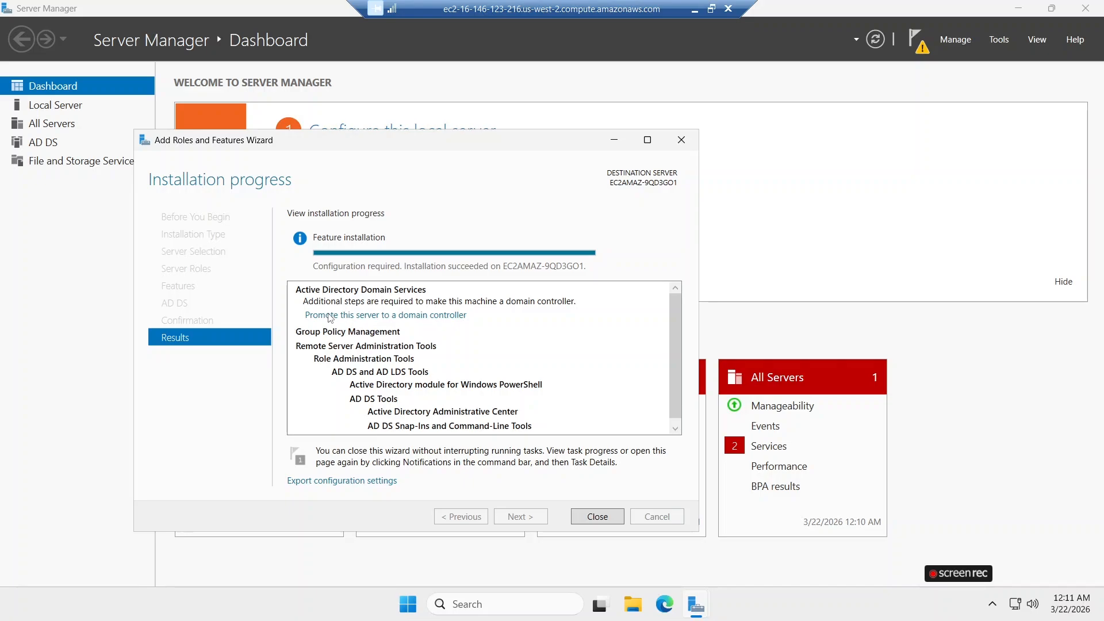
Start promoting the server to a domain controller by adding a new forest with the root domain name ensign.corp.
left_click(353, 315)
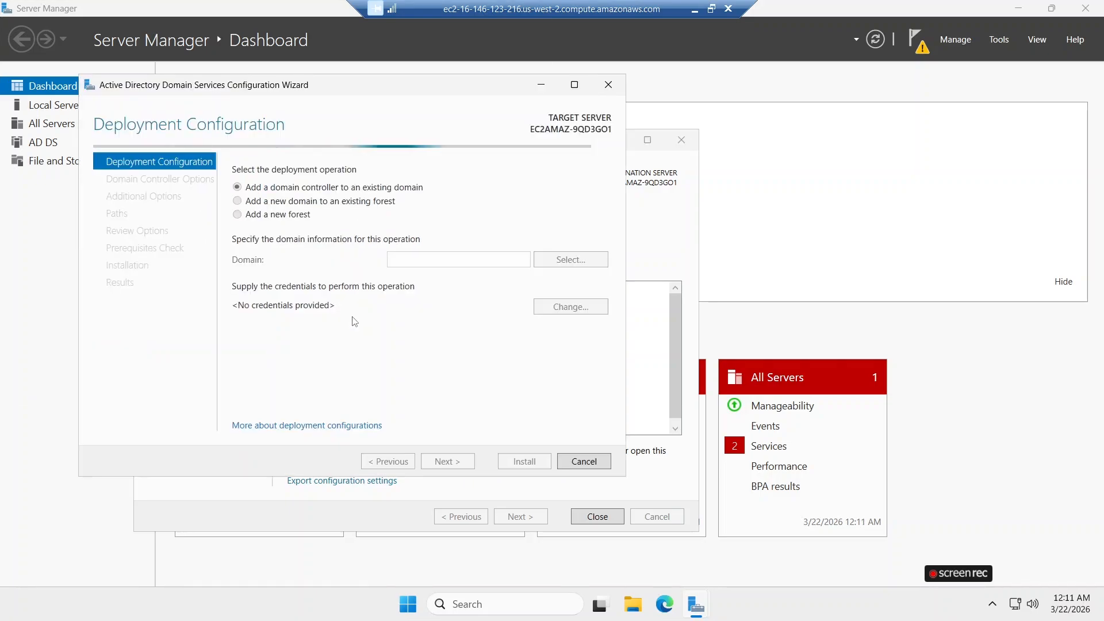
left_click(238, 215)
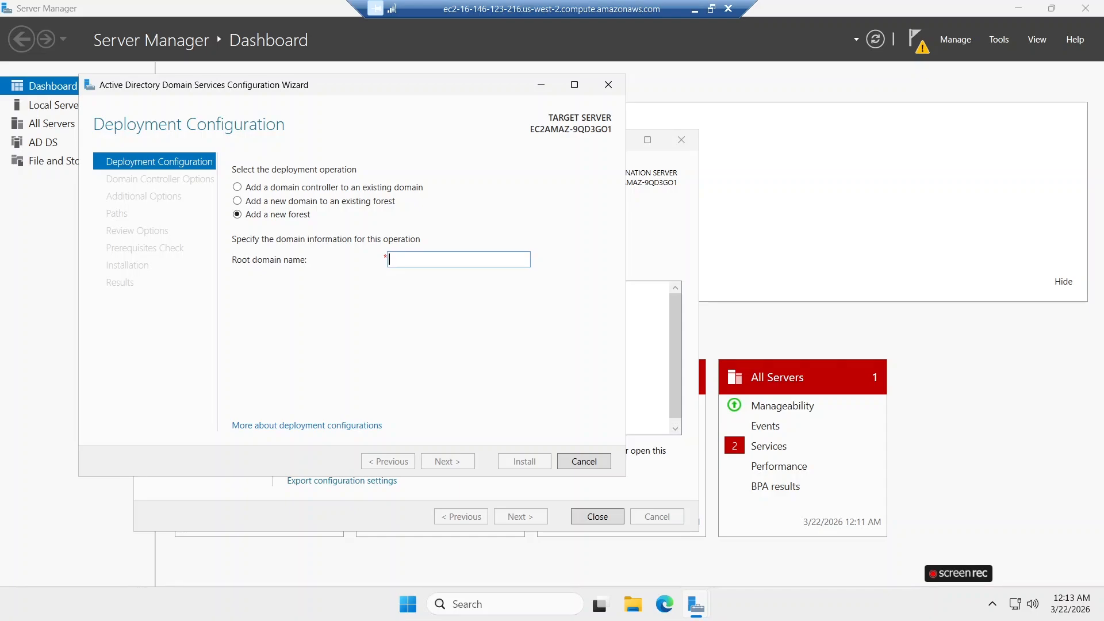
type("ensign")
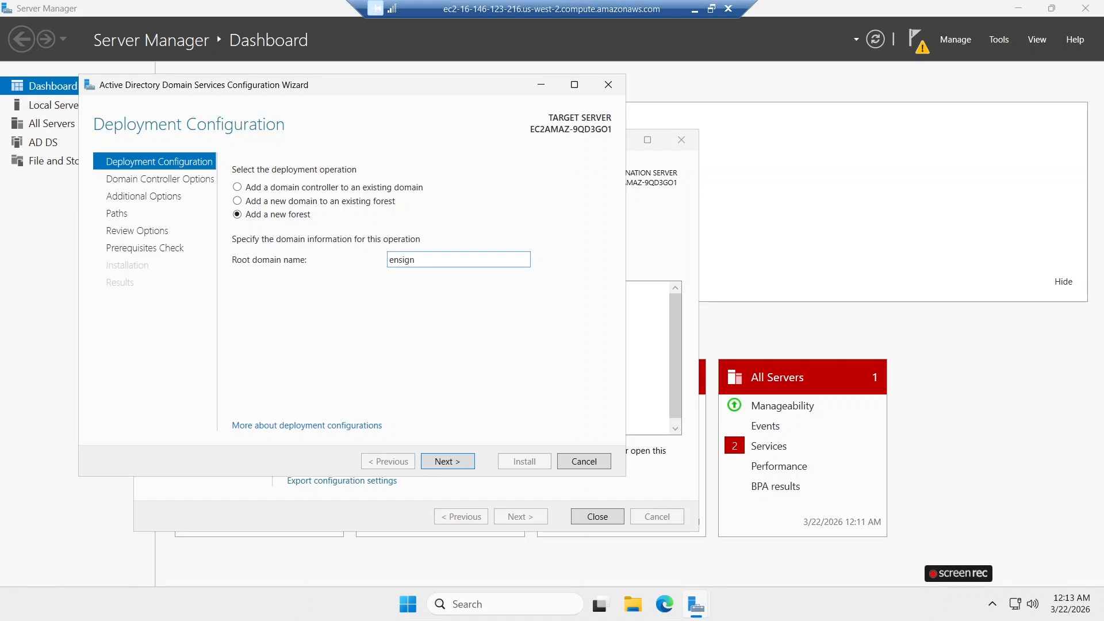
type("/corp")
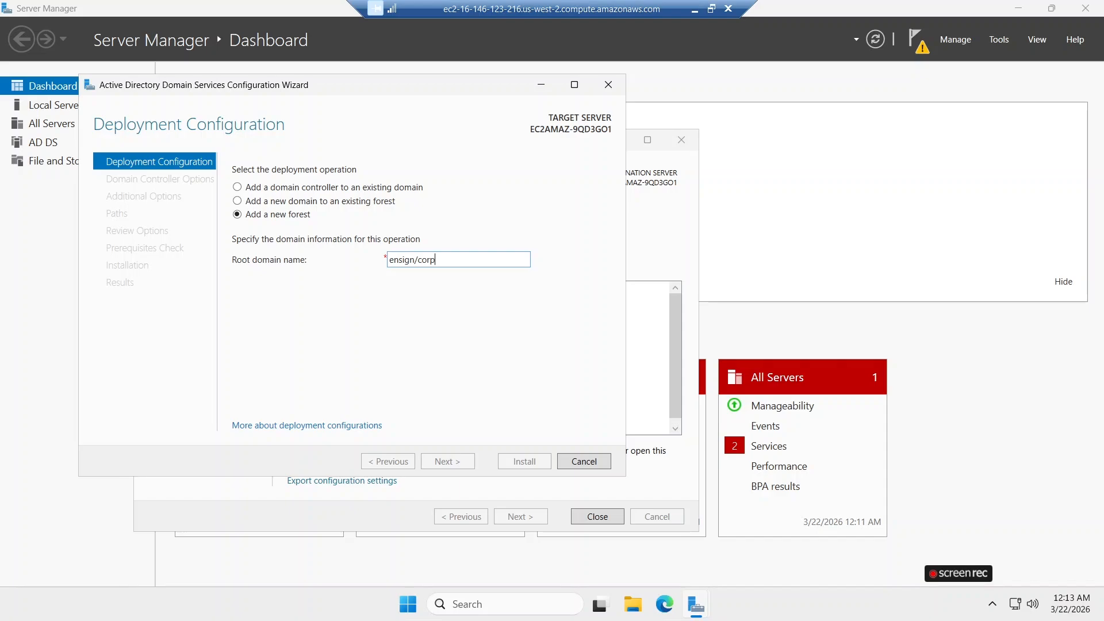
left_click(419, 260)
key("BackSpace")
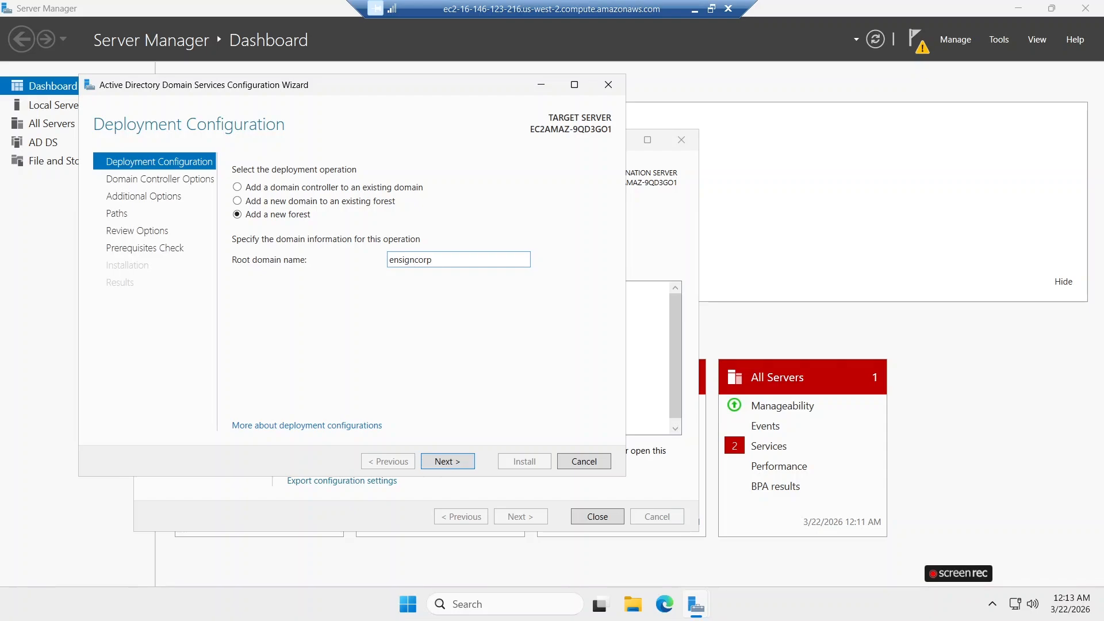
type(".")
left_click(447, 463)
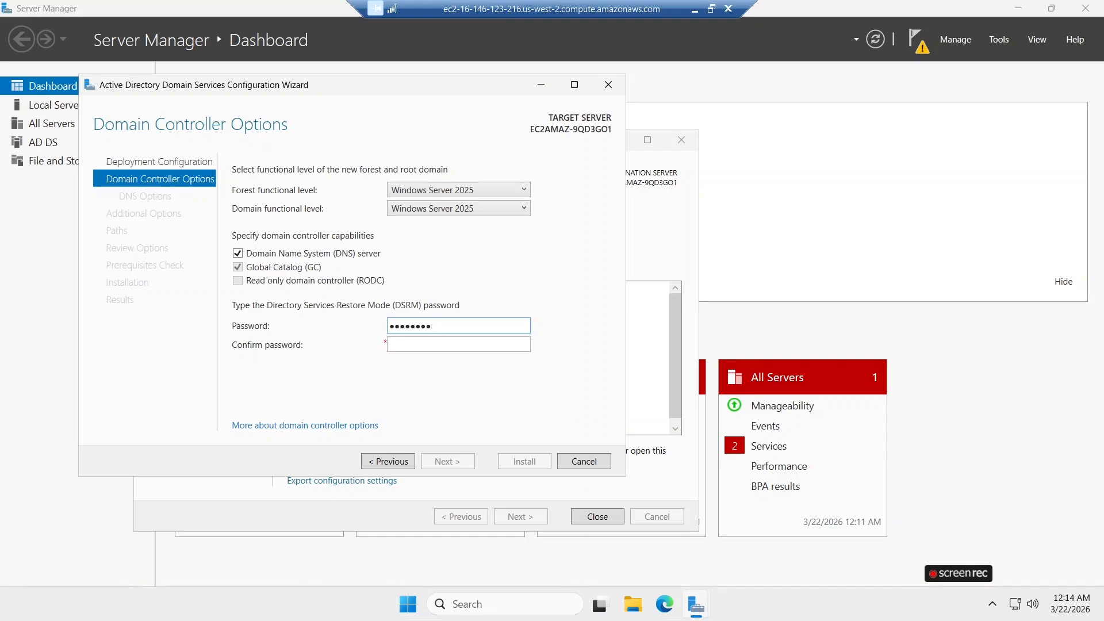
Enter and confirm the Directory Services Restore Mode password, keeping Windows Server 2025 as the forest and domain functional levels.
left_click(390, 344)
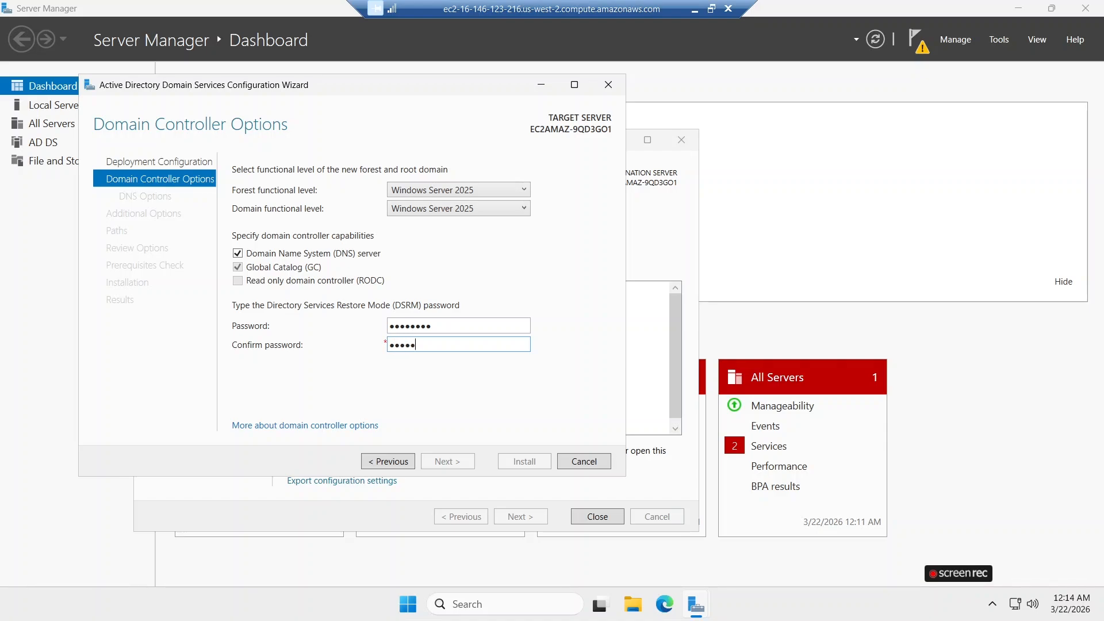
type("••••••••")
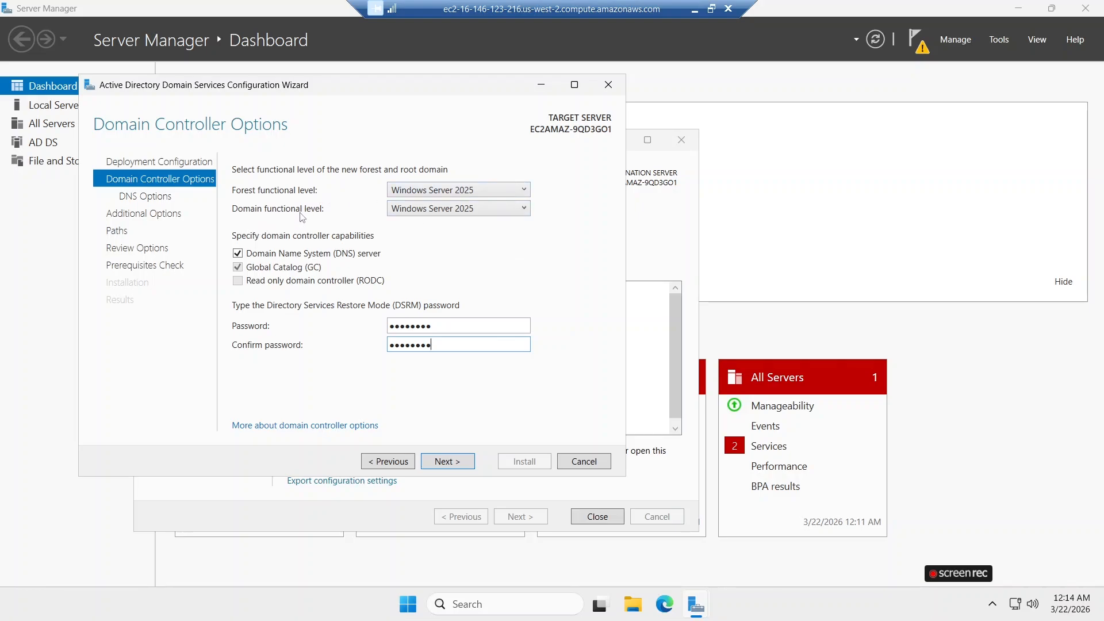
left_click(520, 209)
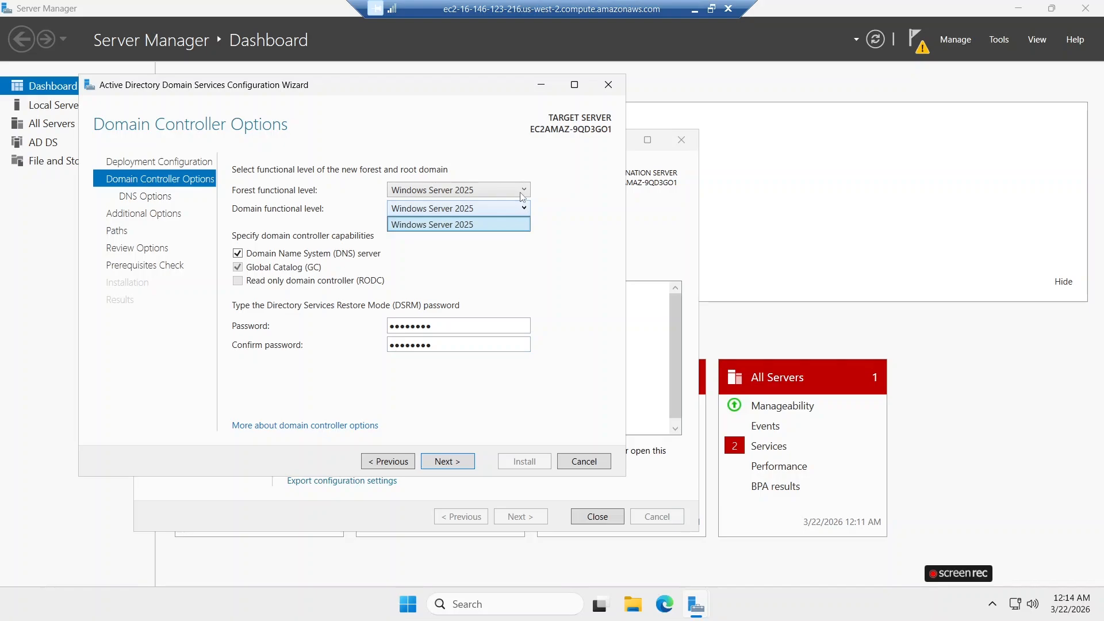
left_click(522, 194)
left_click(523, 195)
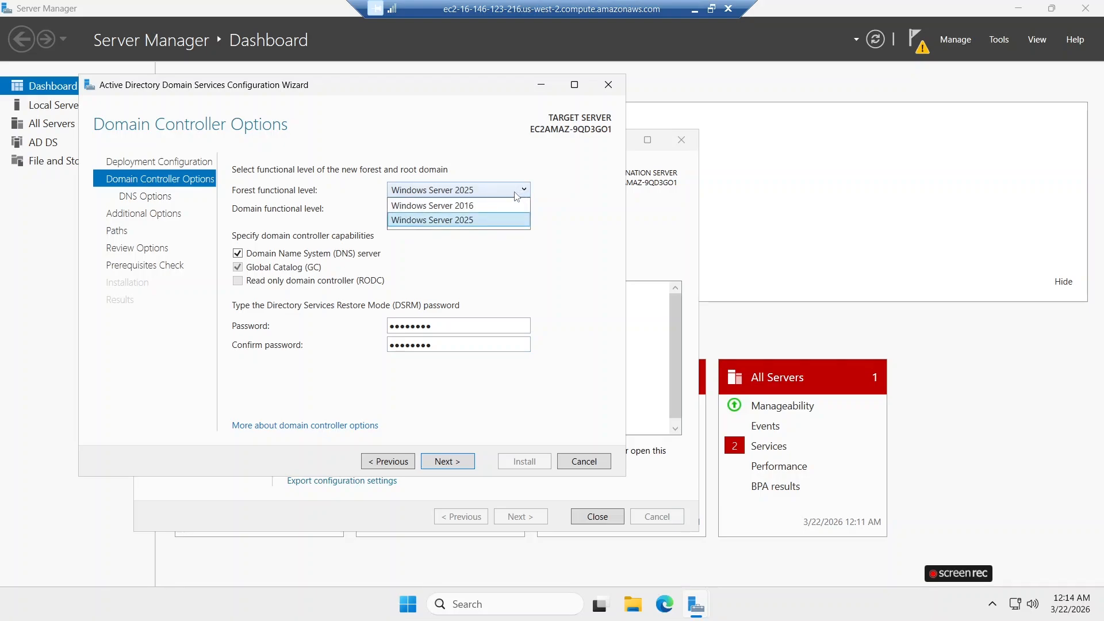
left_click(536, 264)
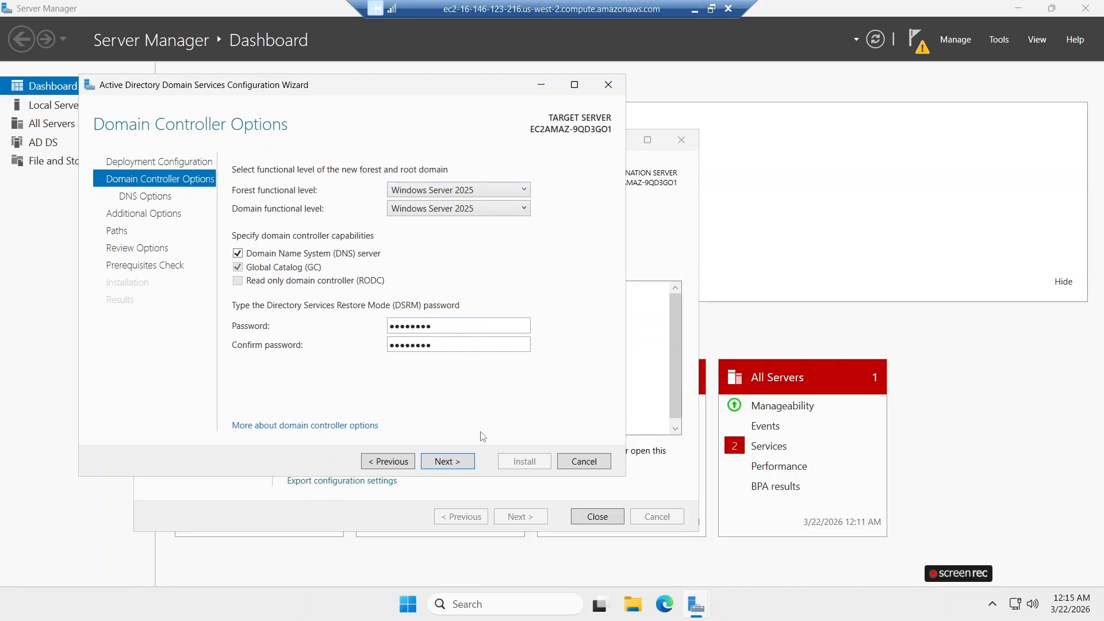
left_click(454, 462)
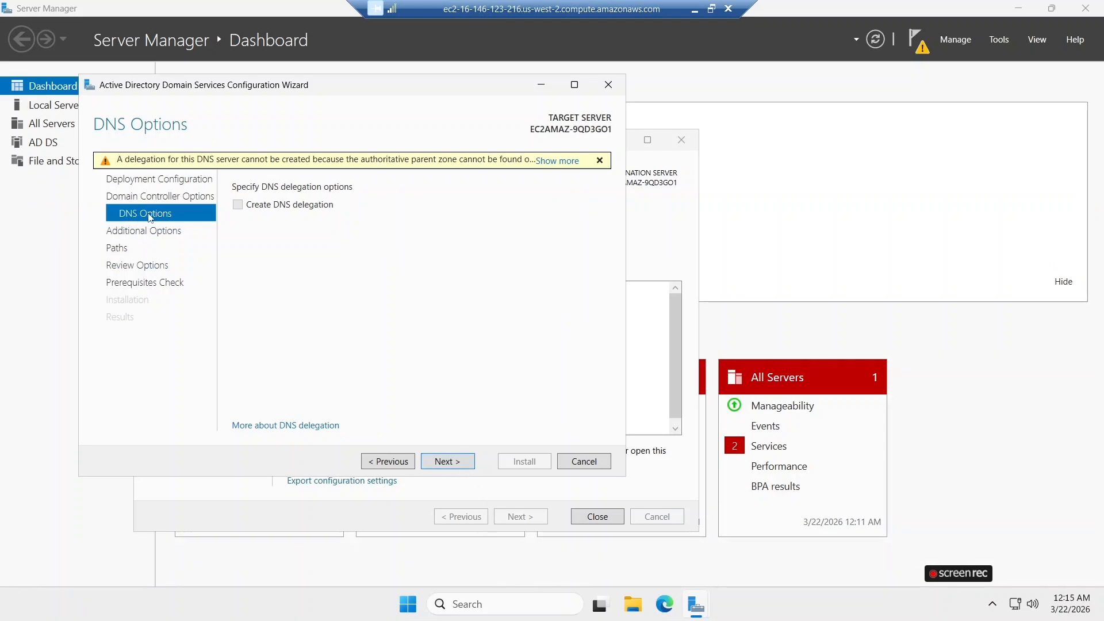
Accept the default DNS options, the NetBIOS domain name ENSIGN, and the default database, log files and SYSVOL folders.
left_click(450, 463)
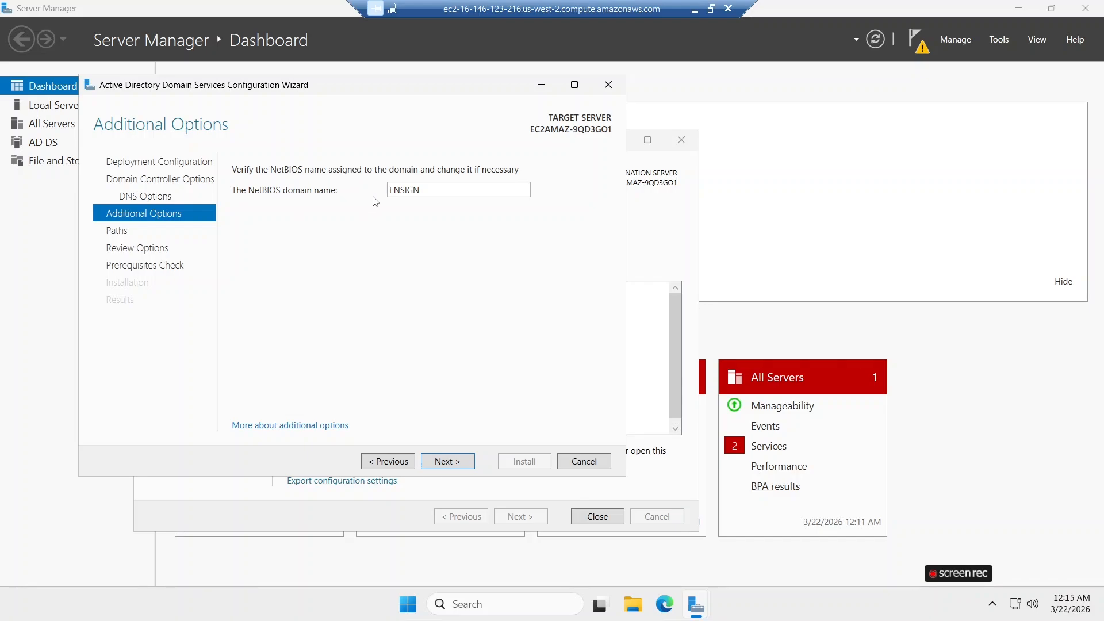
left_click(453, 467)
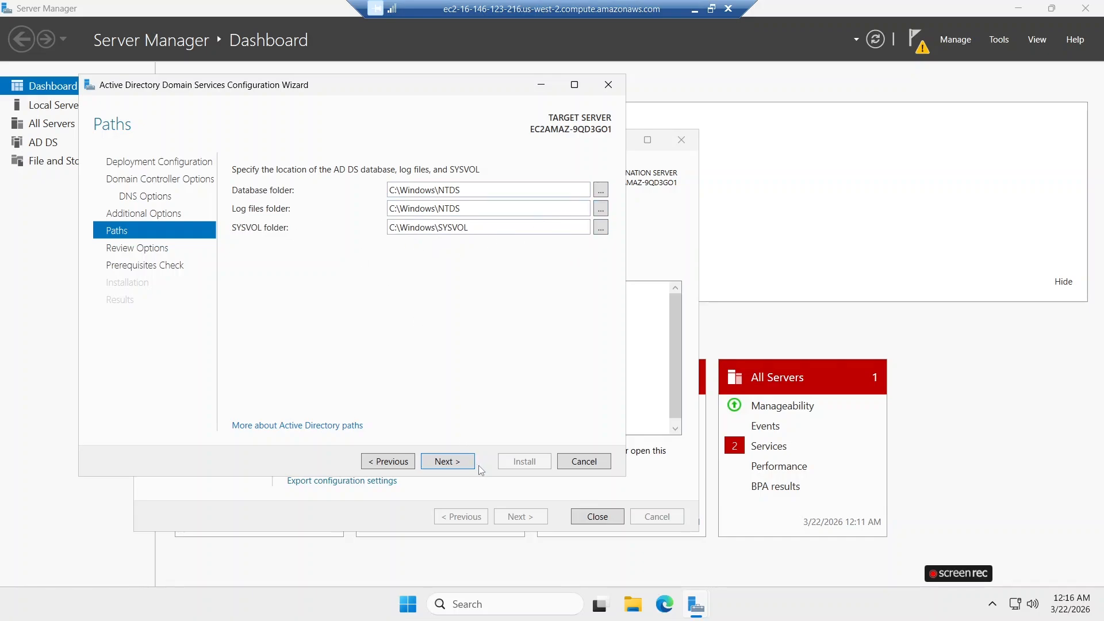
left_click(448, 463)
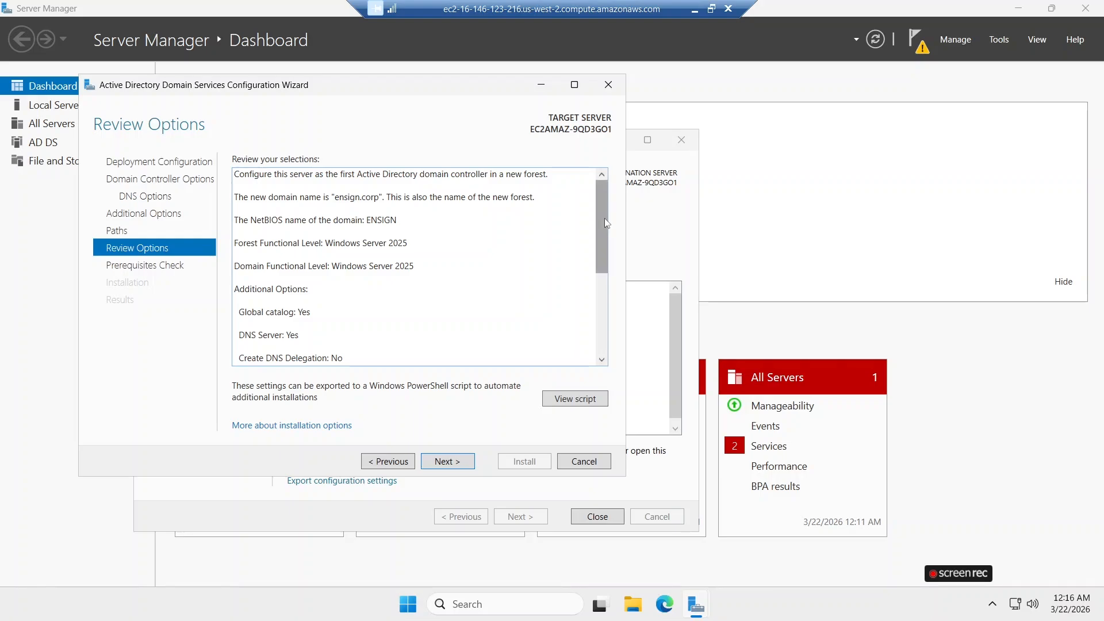
Review the selected options and the PowerShell deployment script, run the prerequisites check and install the domain controller configuration.
left_click_drag(605, 223, 605, 294)
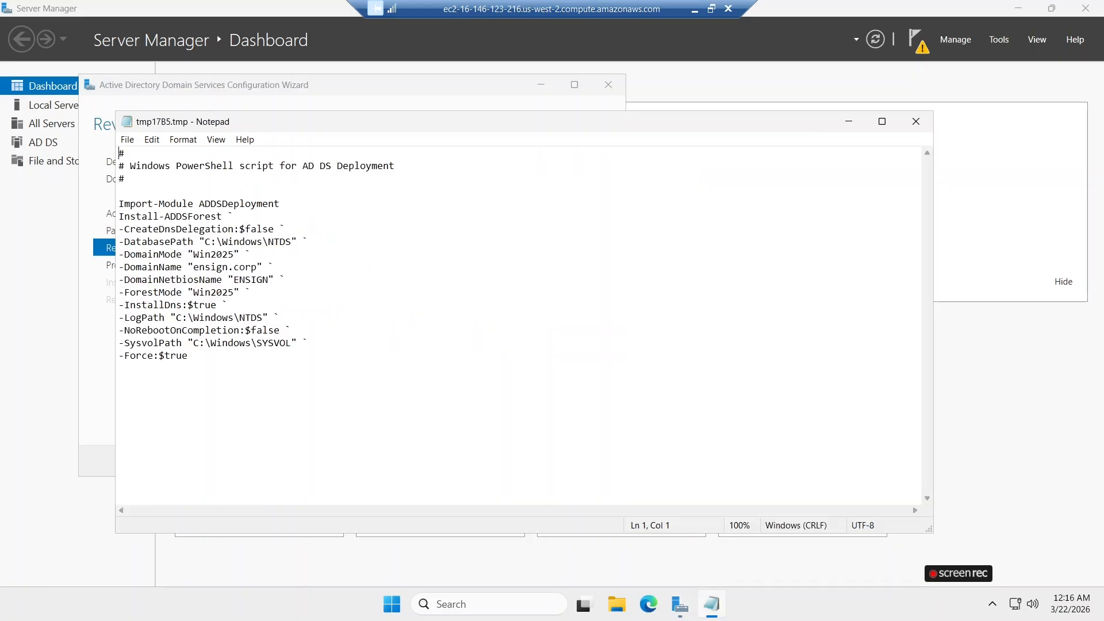
left_click(916, 121)
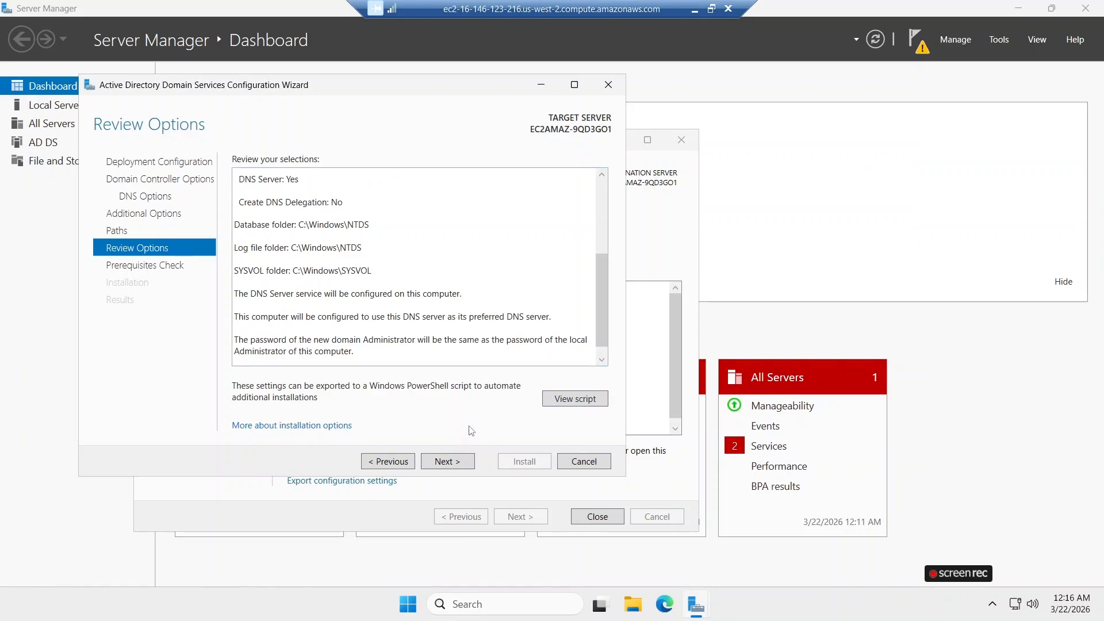
left_click(448, 462)
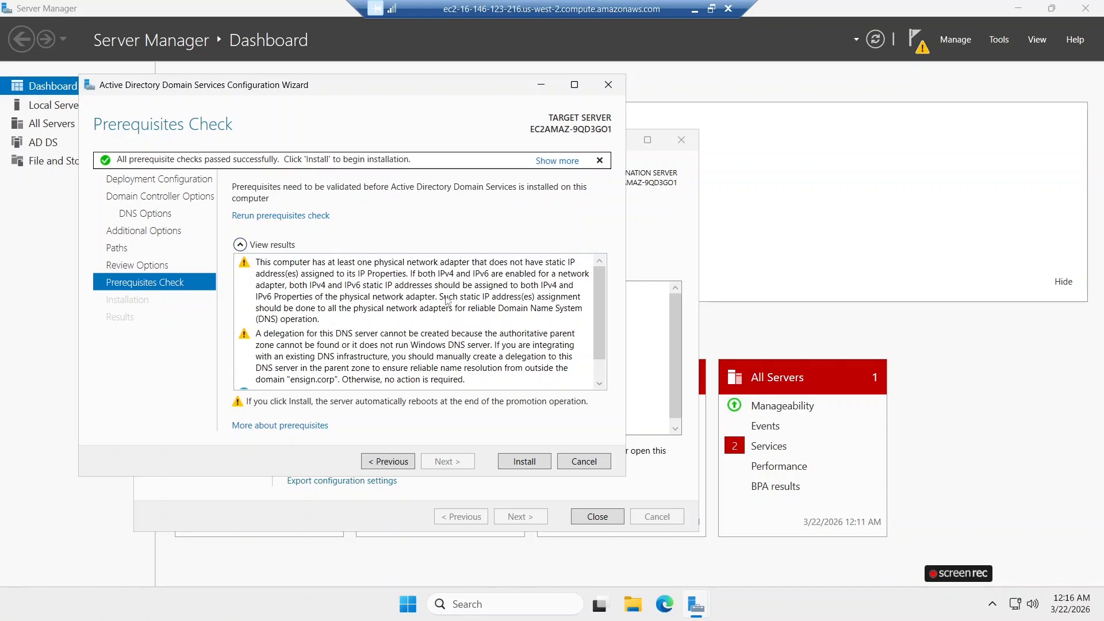
left_click_drag(602, 296, 602, 350)
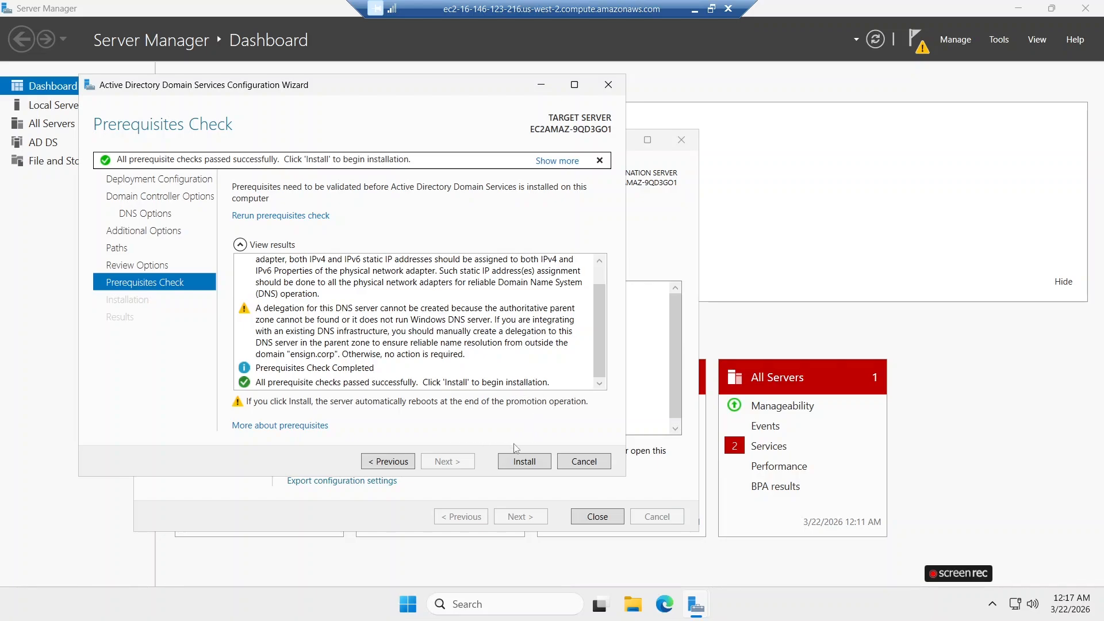
left_click(530, 463)
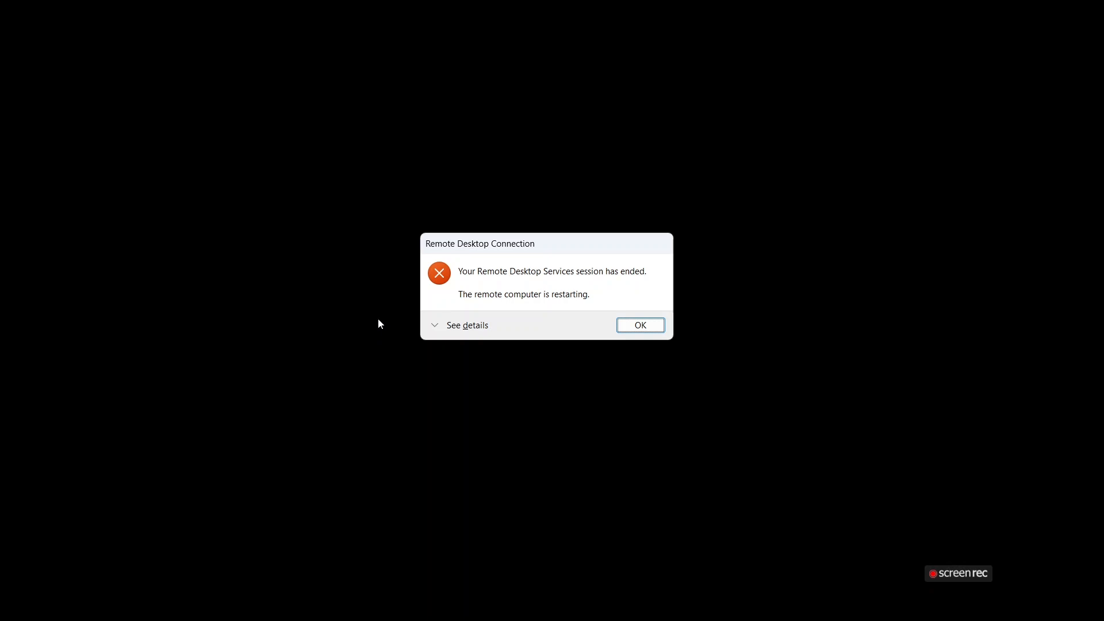
Dismiss the ended session message and reconnect to the server with the Remote Desktop file in the PIX folder.
left_click(637, 332)
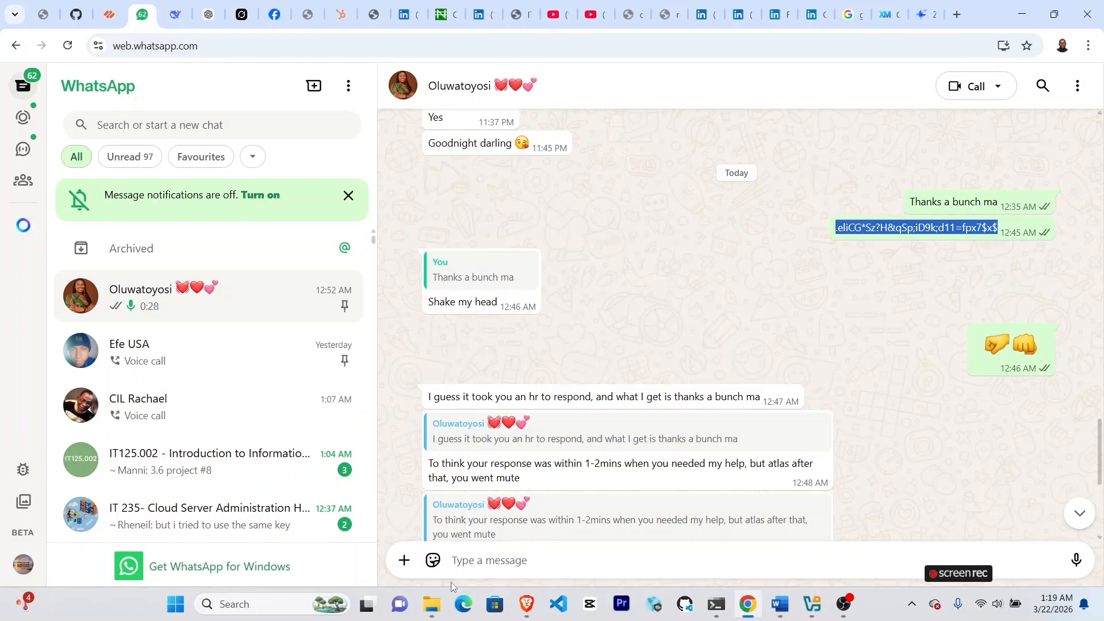
left_click(431, 604)
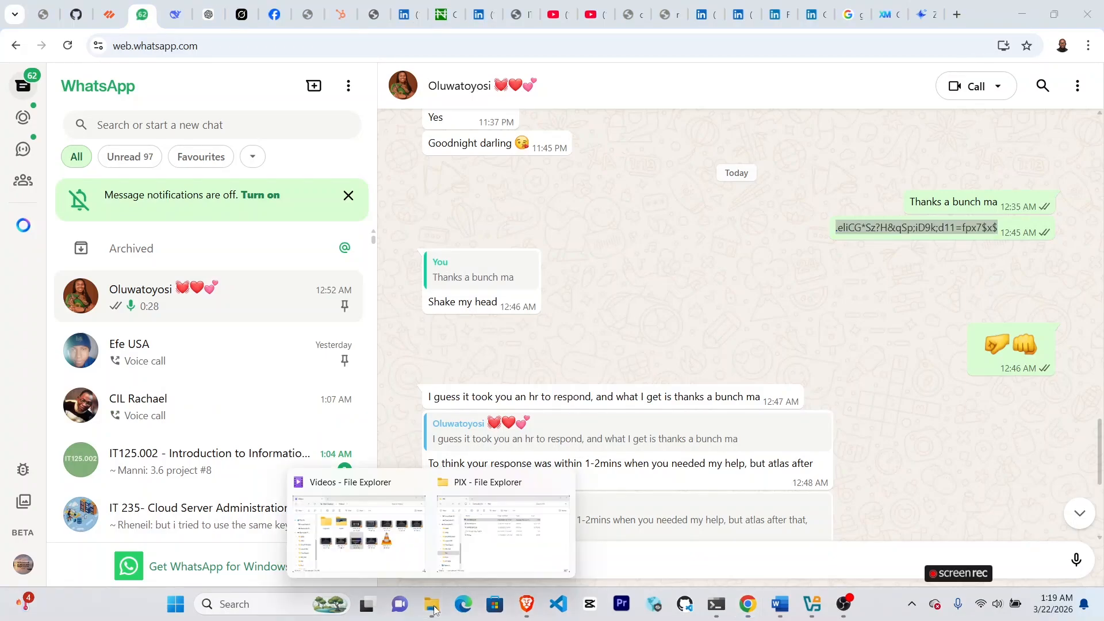
left_click(503, 558)
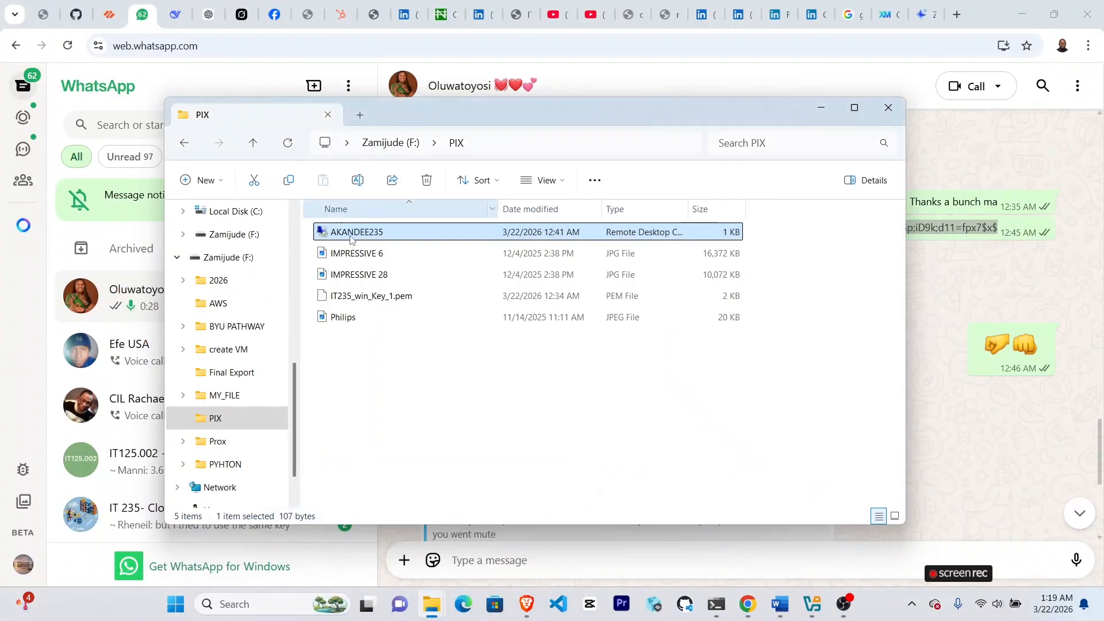
double_click(347, 233)
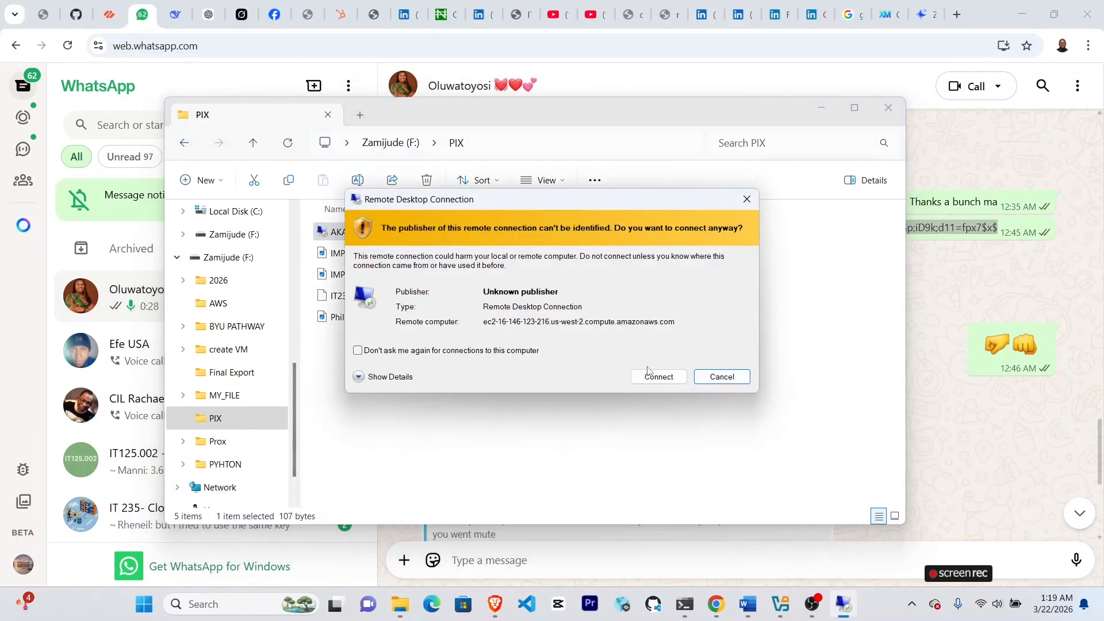
left_click(658, 377)
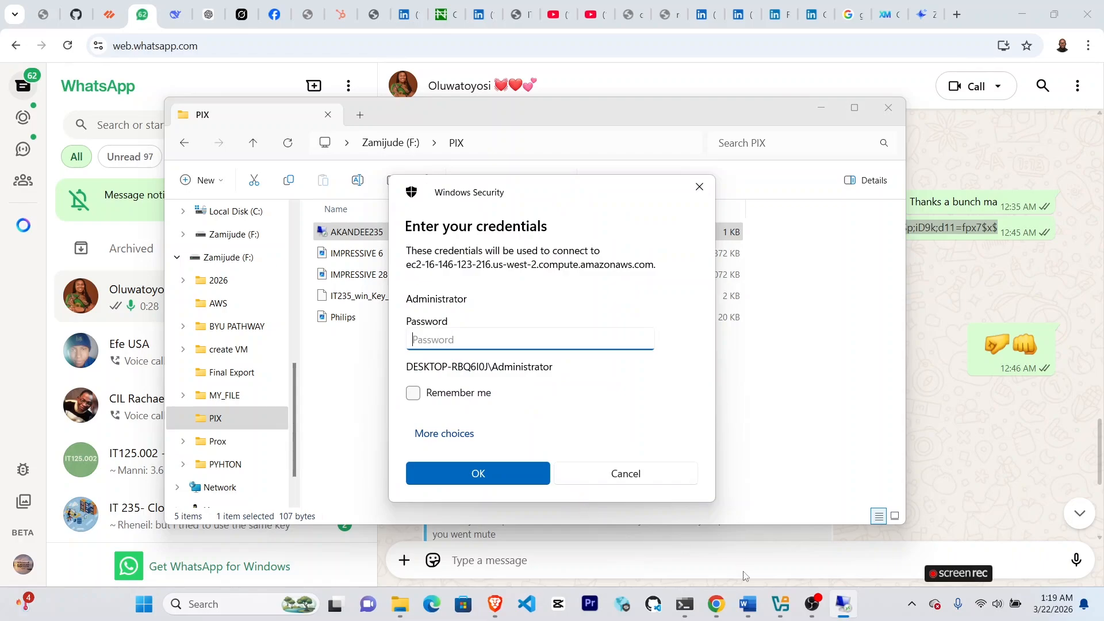
Copy the administrator password from the WhatsApp chat and return to the remote connection's credentials prompt.
mouse_move(729, 615)
left_click(762, 497)
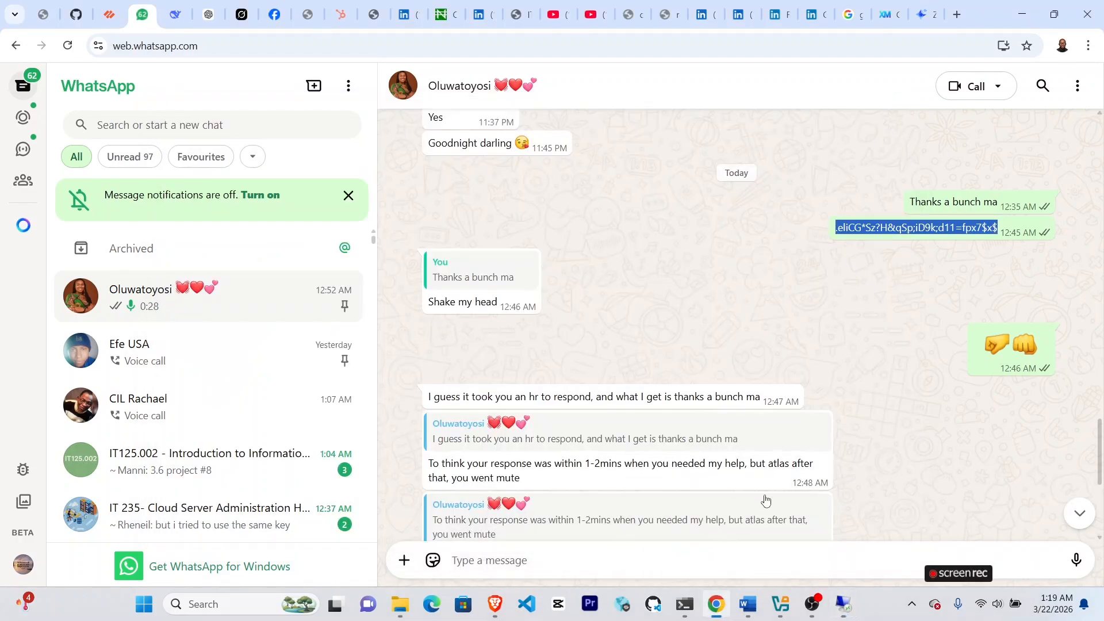
right_click(894, 228)
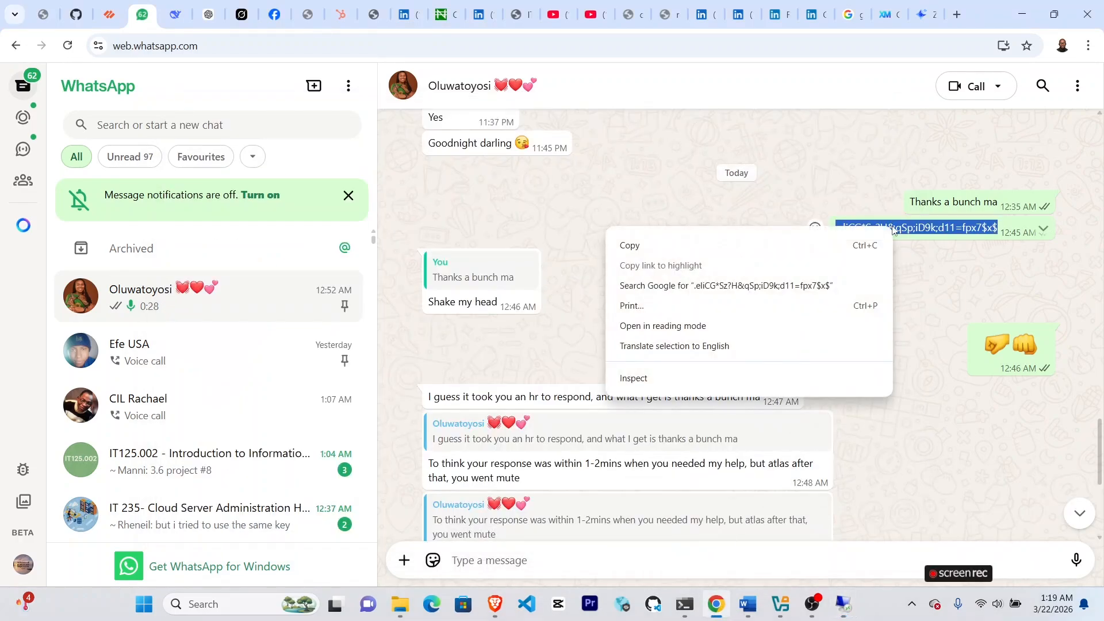
left_click(647, 247)
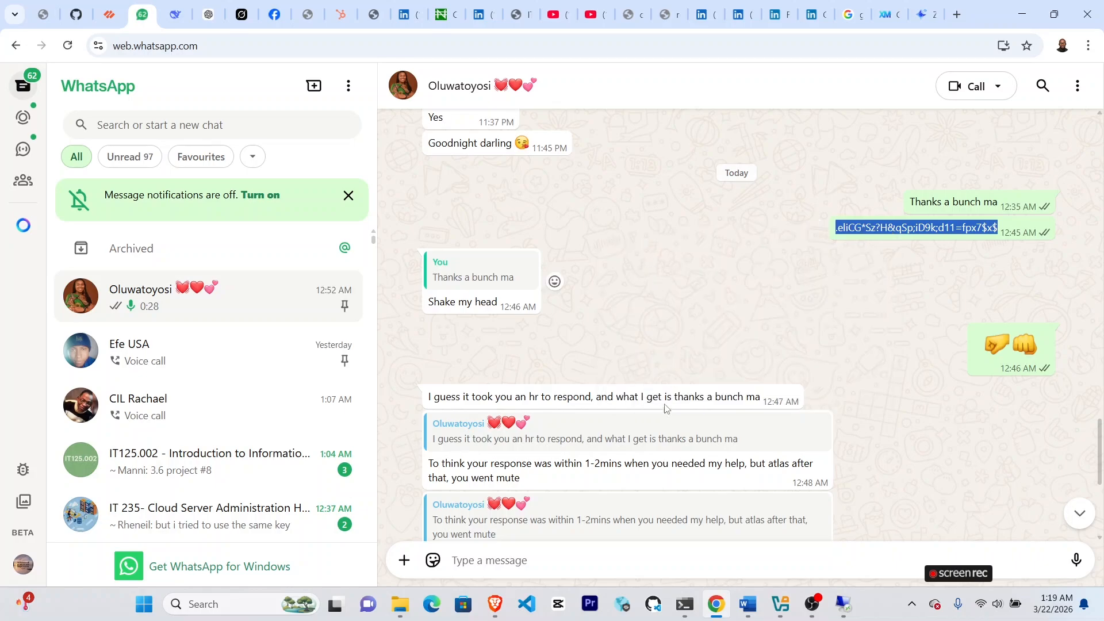
left_click(845, 605)
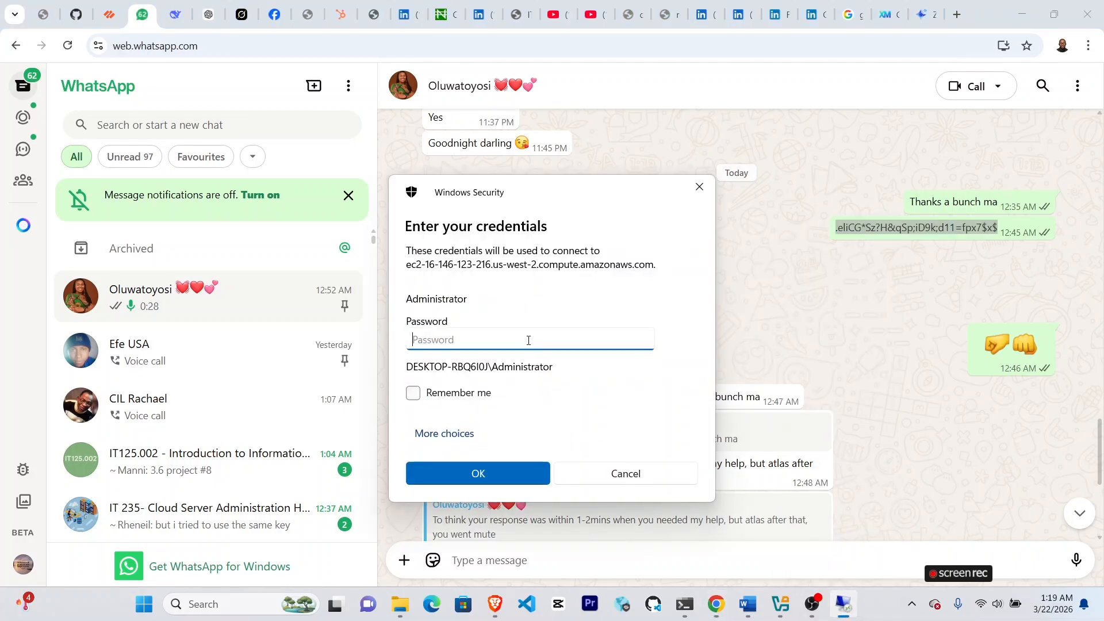
Try to sign in as Administrator with the copied account password and the credentials set to be remembered.
key("ctrl+v")
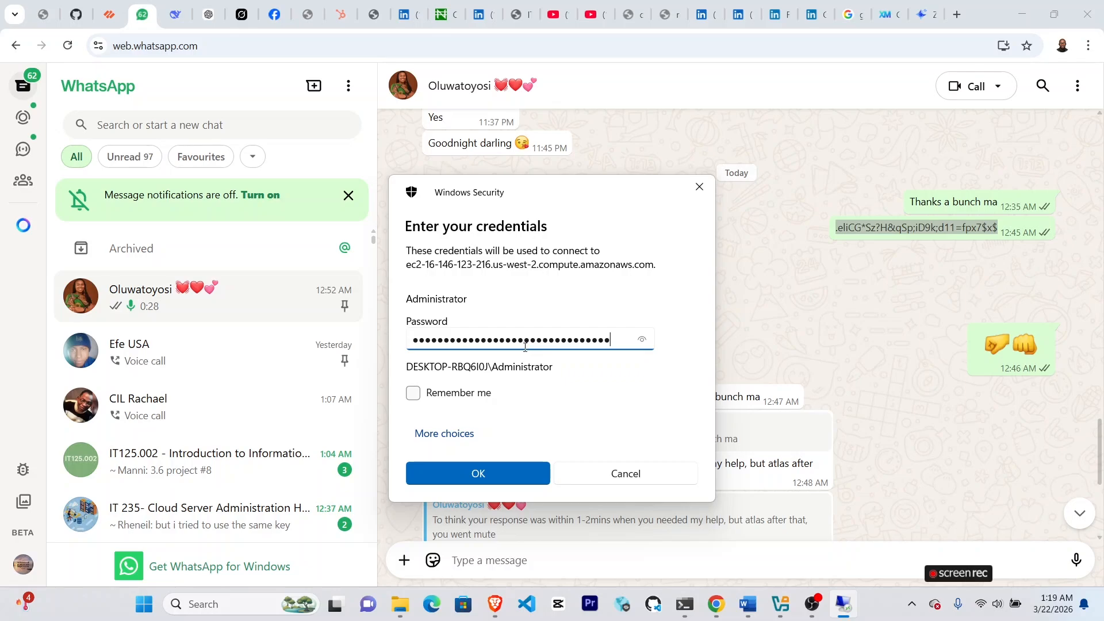
left_click(414, 393)
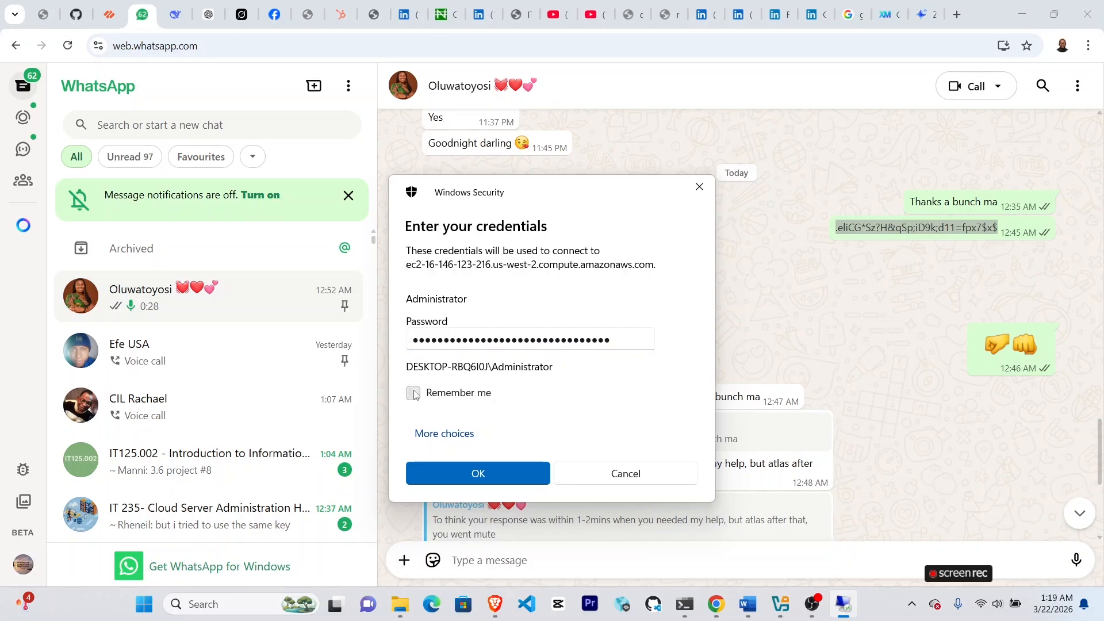
left_click(499, 478)
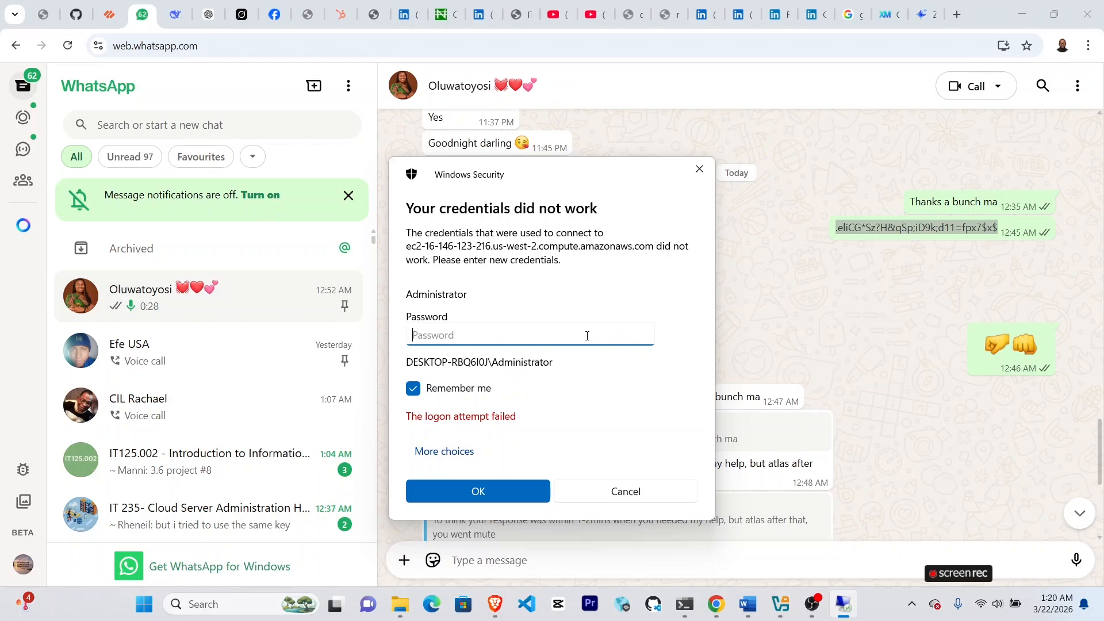
Sign in with the copied administrator password without remembering it, and connect despite the certificate warning.
key("ctrl+v")
left_click(413, 389)
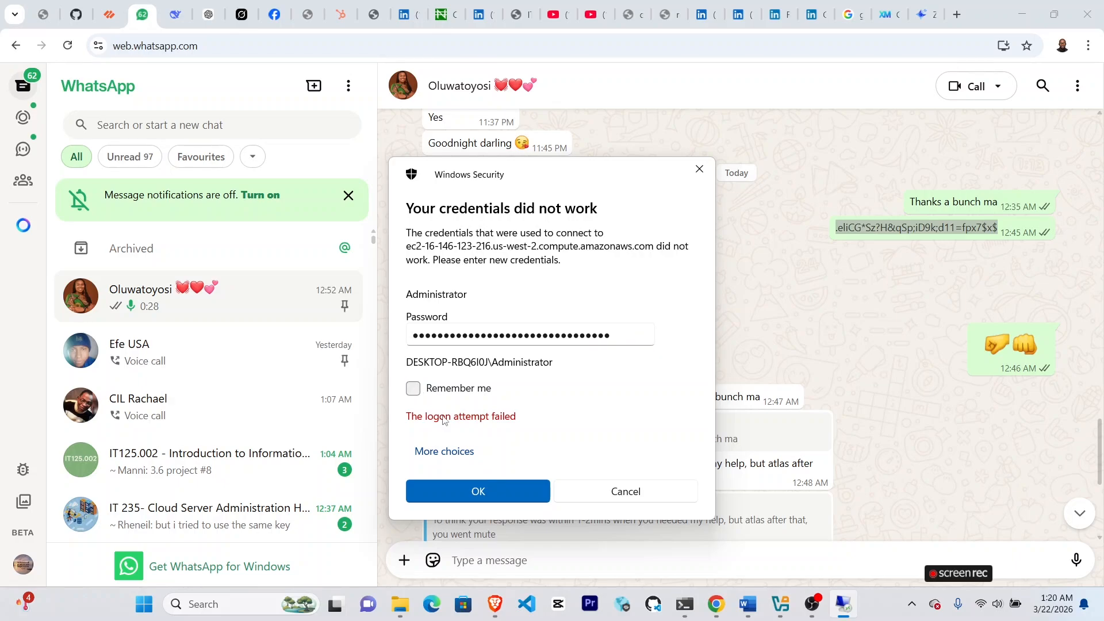
left_click(504, 494)
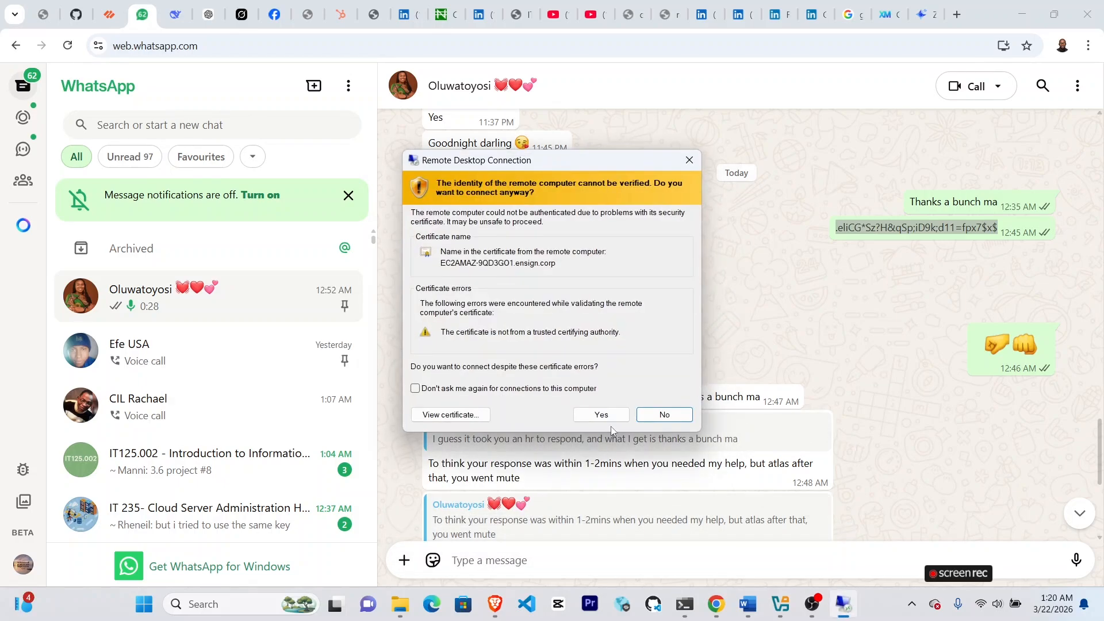
left_click(611, 418)
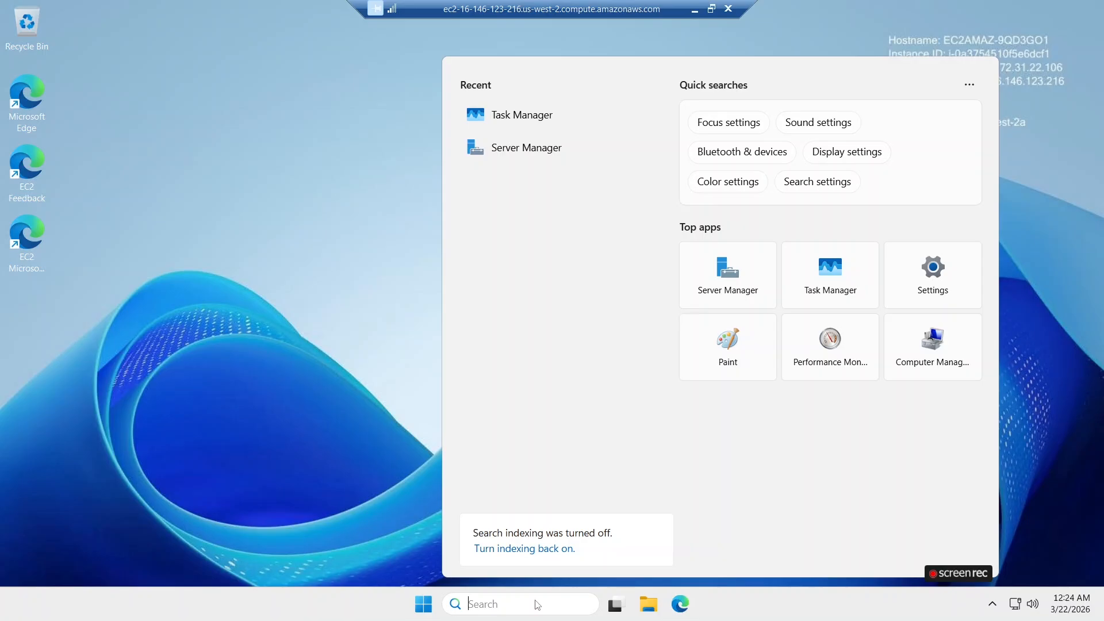
Open Command Prompt on the remote server and run whoami to check the signed-in domain account.
type("cmd")
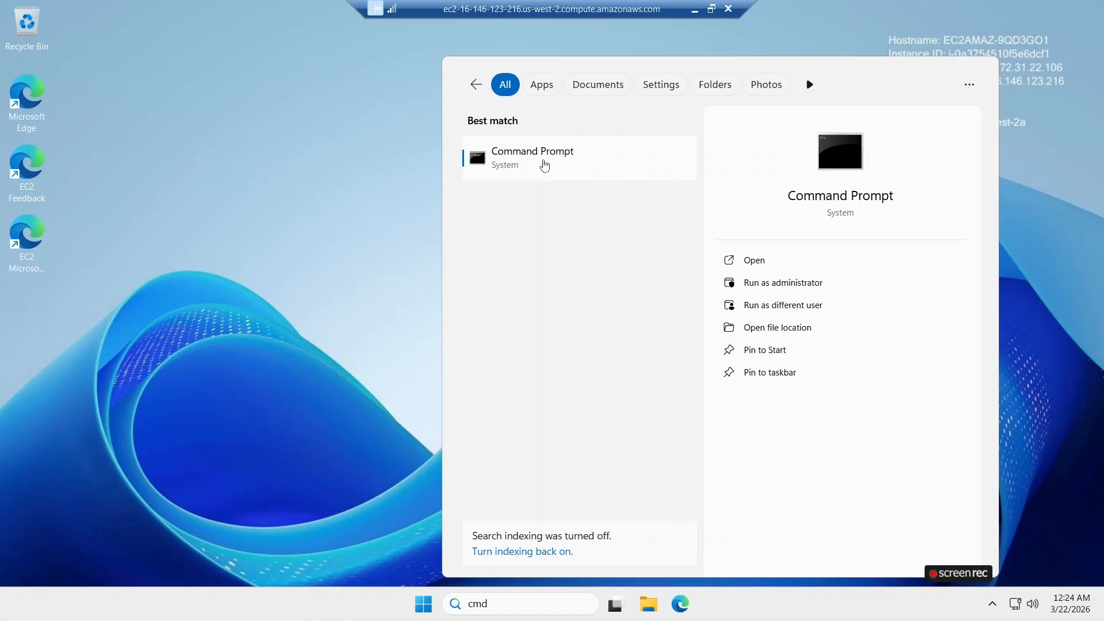
left_click(545, 166)
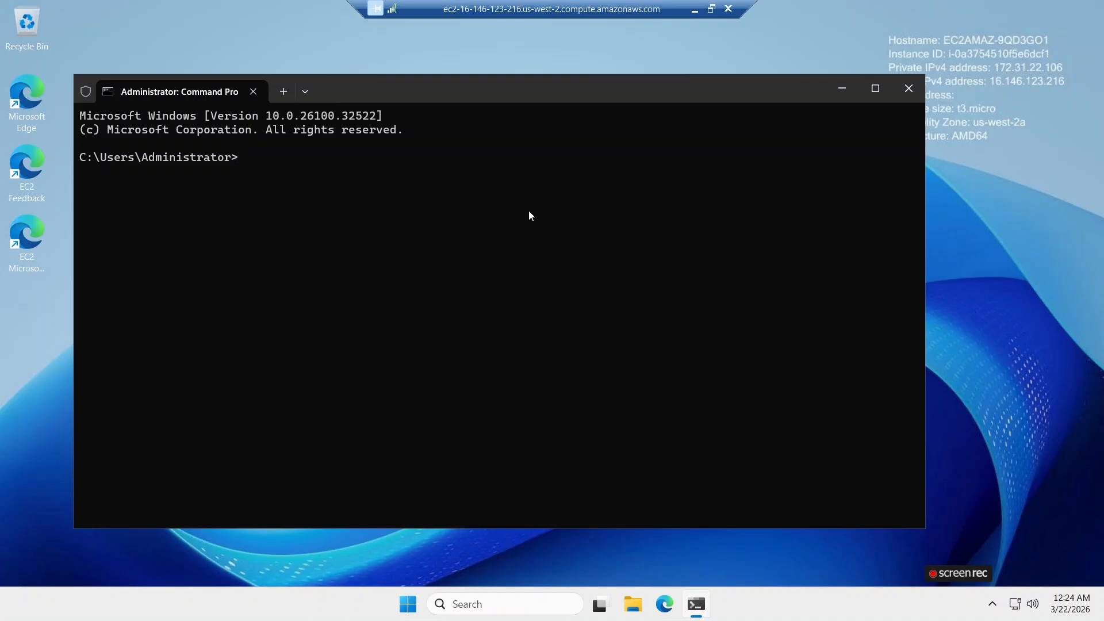
type("whoami")
key("Return")
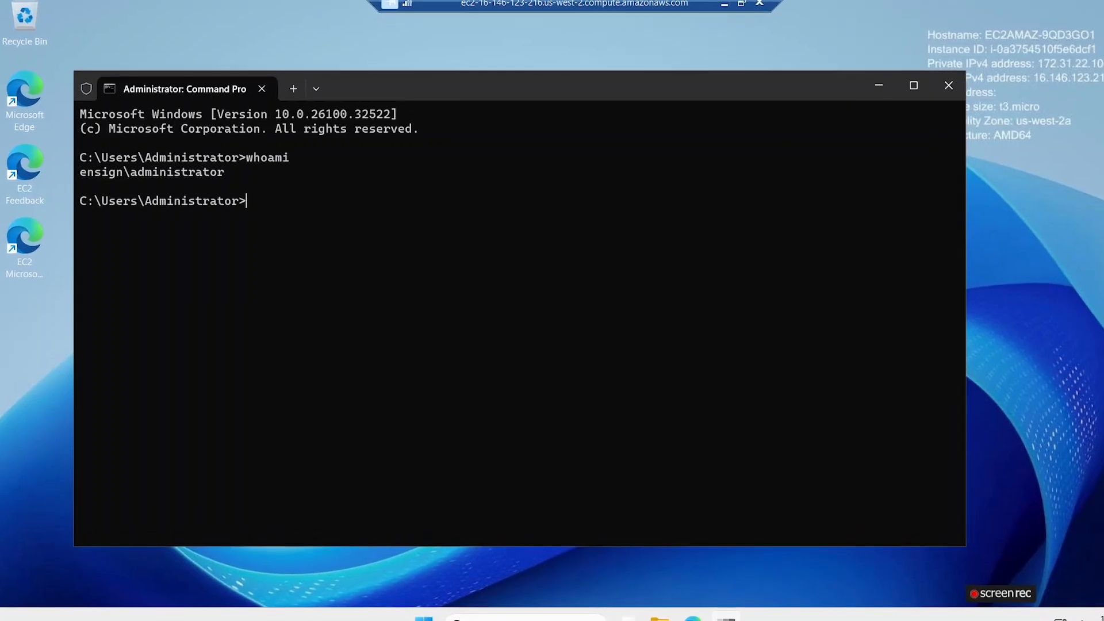